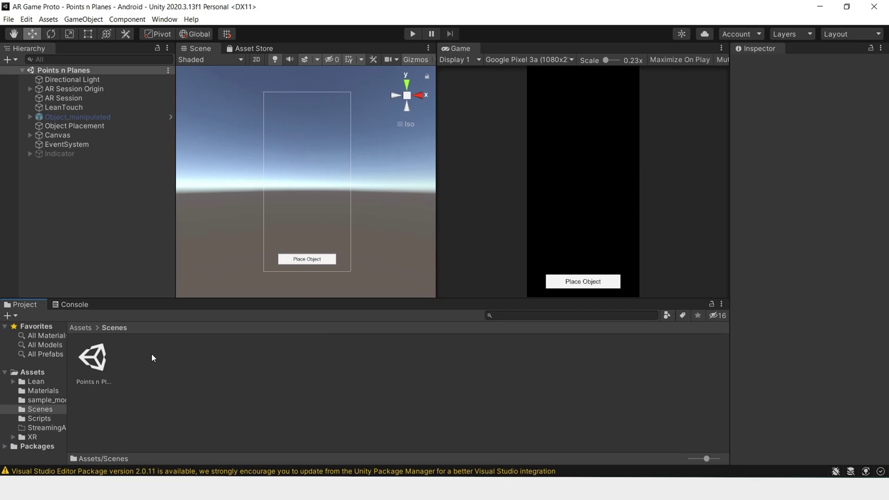
Create a new scene asset named image_rec in the Scenes folder.
right_click(151, 354)
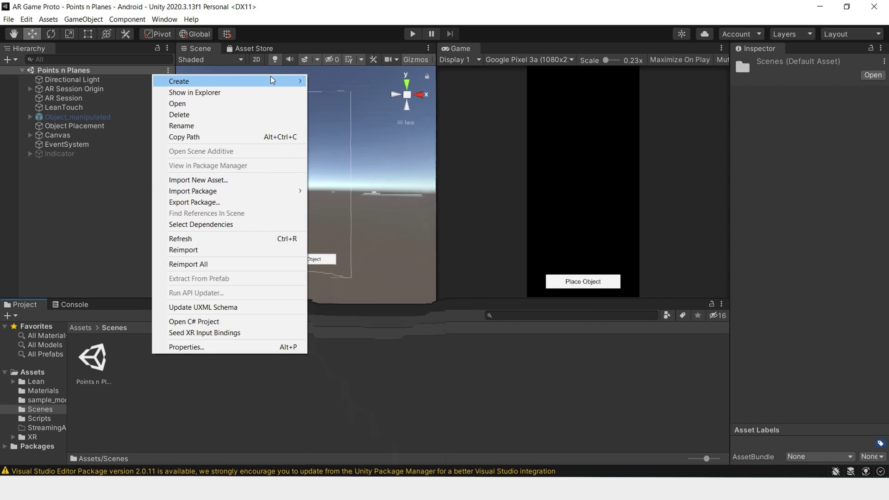
mouse_move(278, 82)
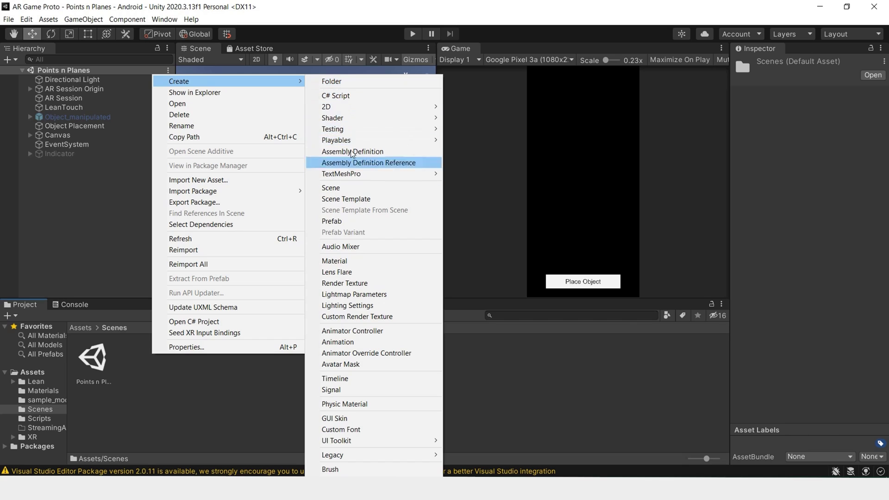
left_click(352, 188)
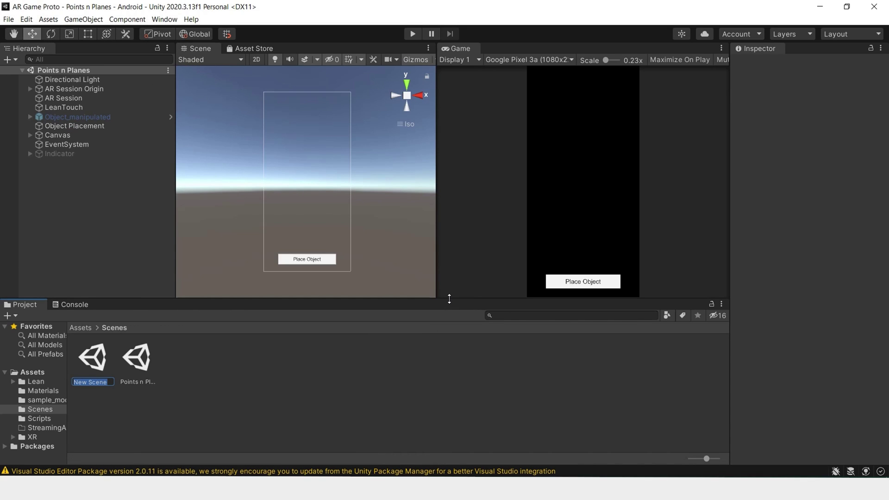
type("image_rec")
key("Return")
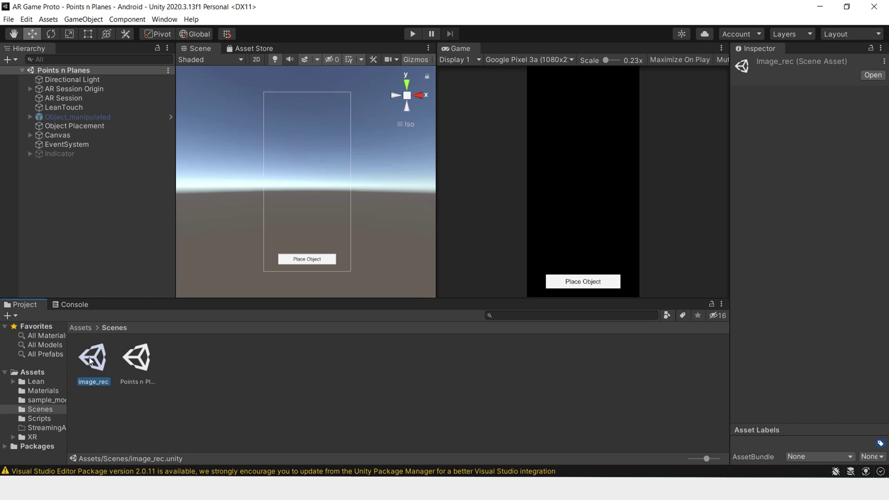
Load image_rec into the Hierarchy, delete its Main Camera, and make it the active scene.
left_click_drag(90, 362, 110, 207)
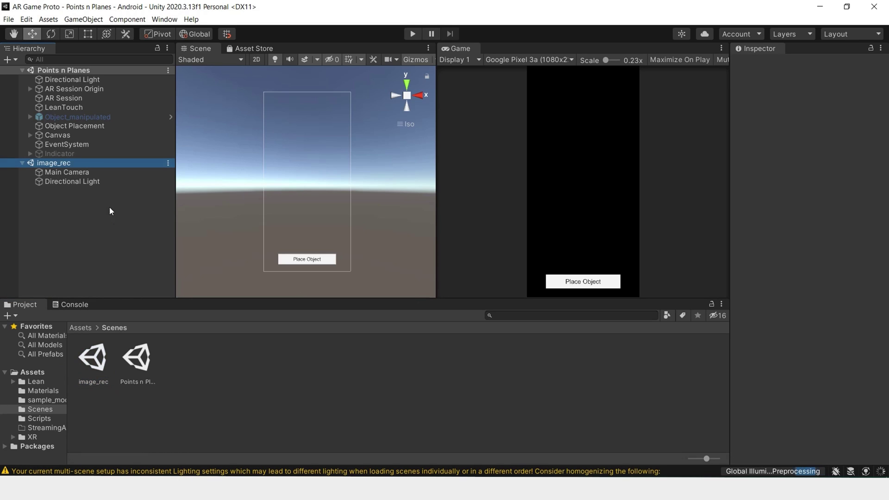
left_click(73, 170)
key("Delete")
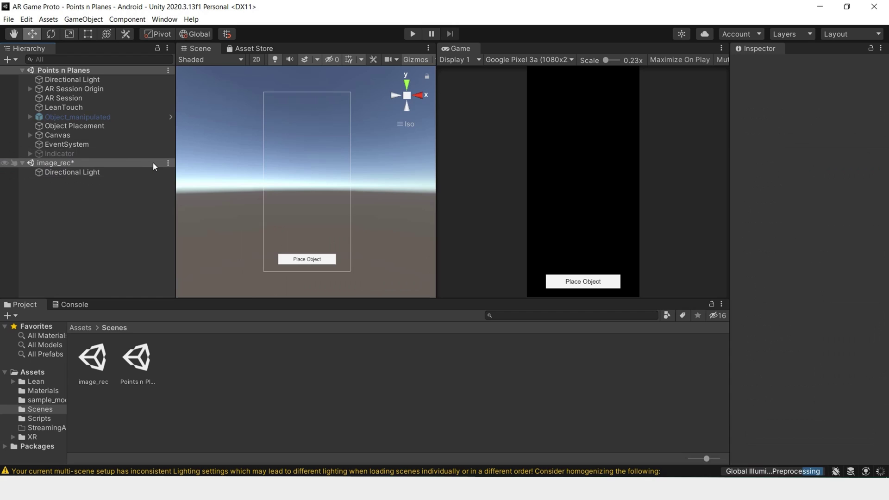
left_click(168, 162)
left_click(185, 170)
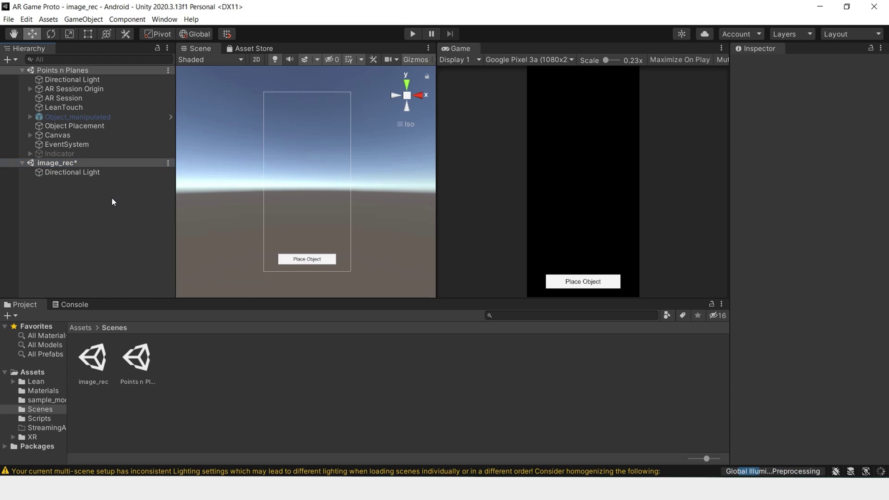
Add an AR Session Origin and an AR Session to image_rec, then save the scene.
right_click(97, 195)
mouse_move(179, 405)
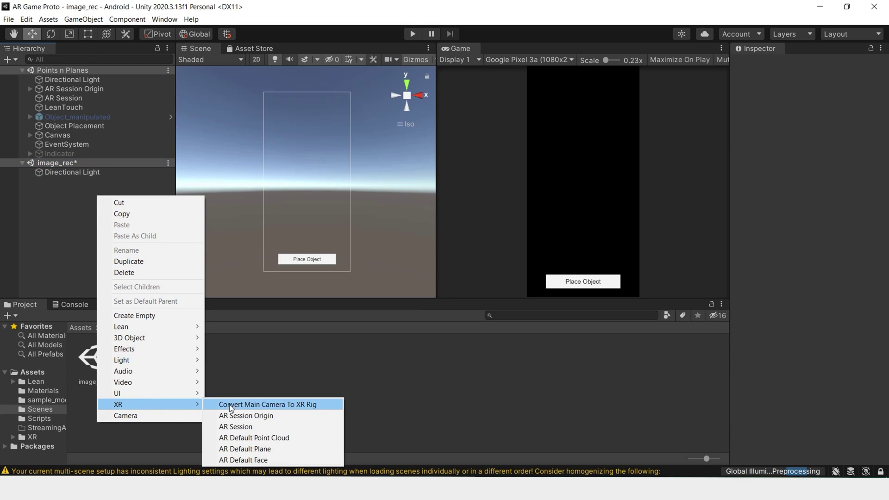
left_click(238, 416)
right_click(115, 230)
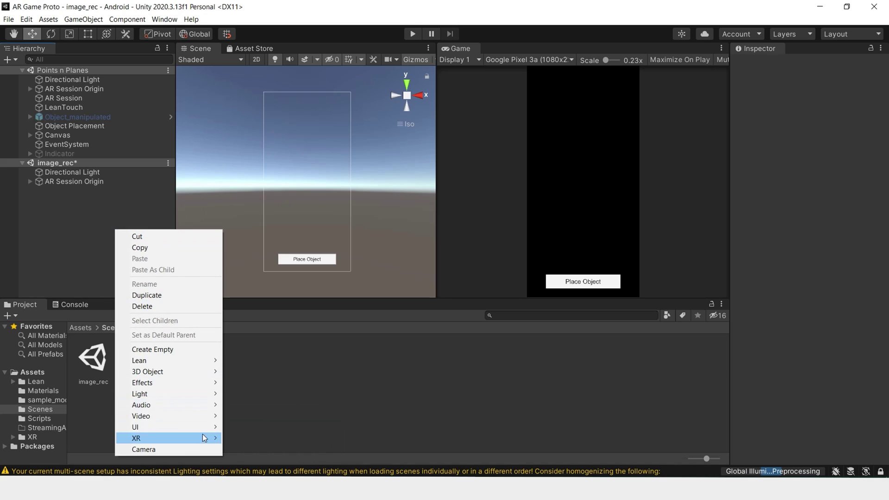
mouse_move(204, 438)
left_click(271, 406)
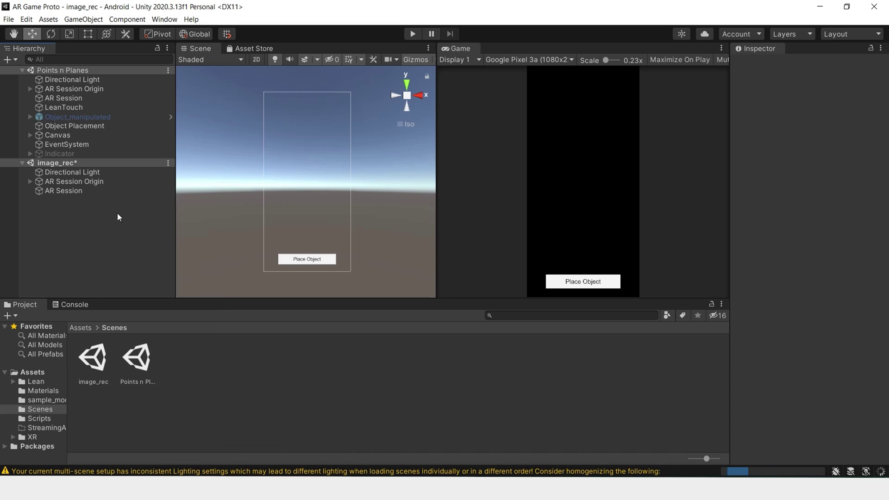
key("ctrl+s")
Create a Reference Image Library in Assets with the default name ReferenceImageLibrary.
left_click(39, 373)
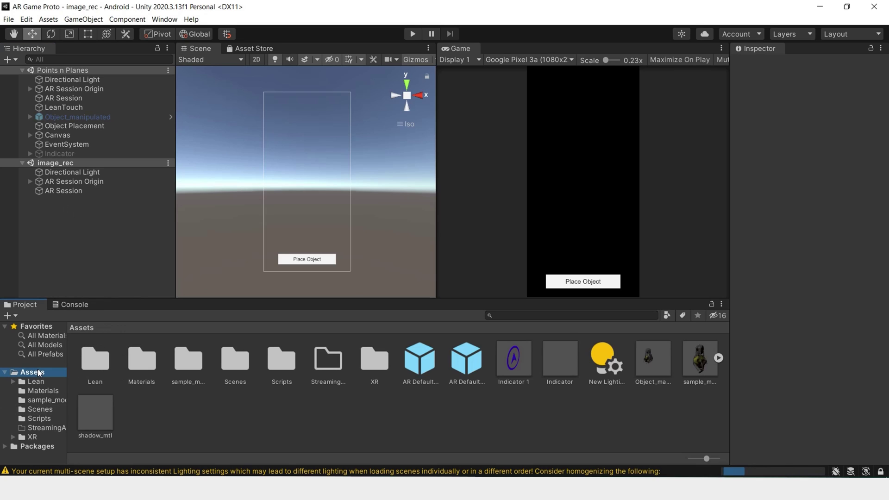
left_click(74, 181)
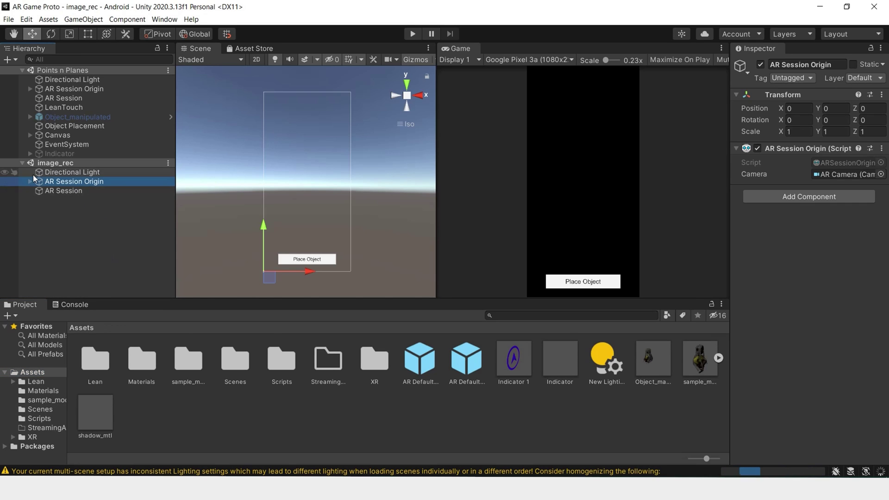
right_click(213, 410)
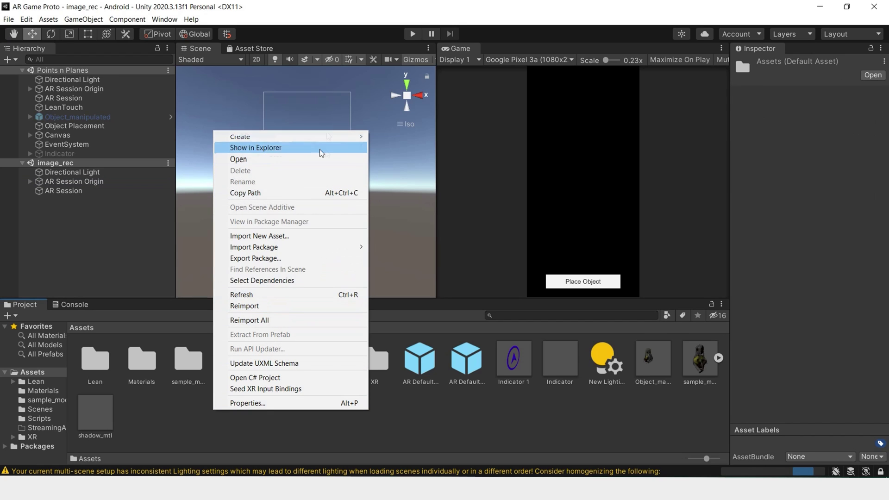
mouse_move(329, 138)
mouse_move(458, 494)
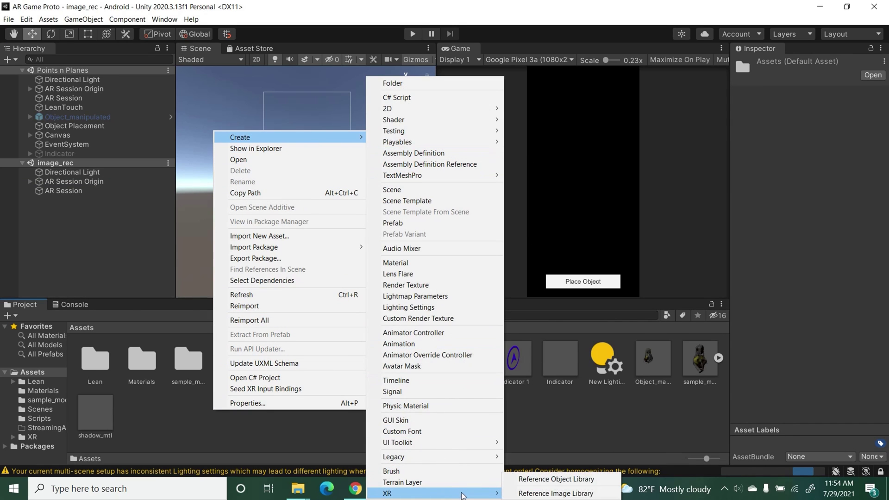
left_click(557, 493)
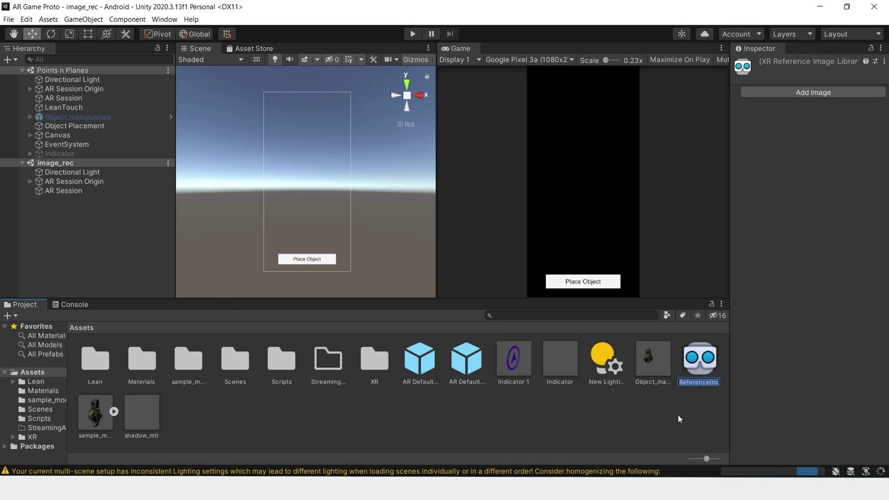
key("Return")
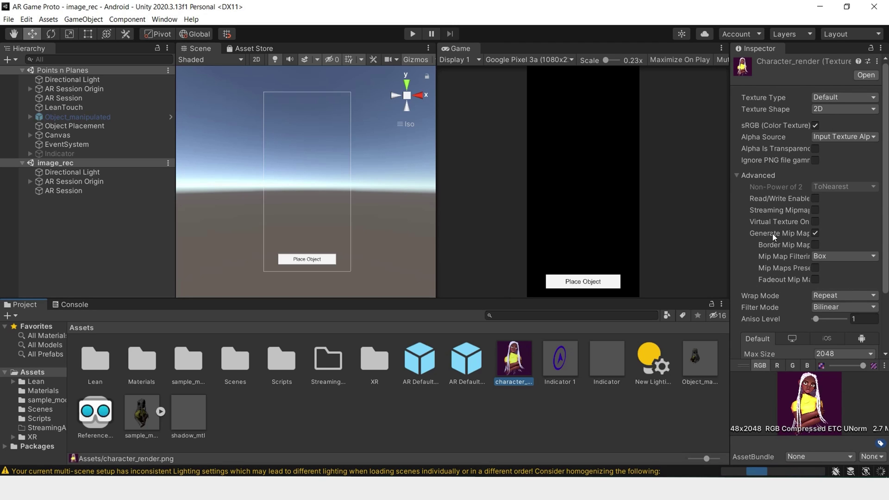
Add character_render to the library with Specify Size enabled and width 0.1.
scroll(780, 246, "down", 3)
scroll(779, 246, "up", 3)
left_click(98, 412)
left_click(821, 93)
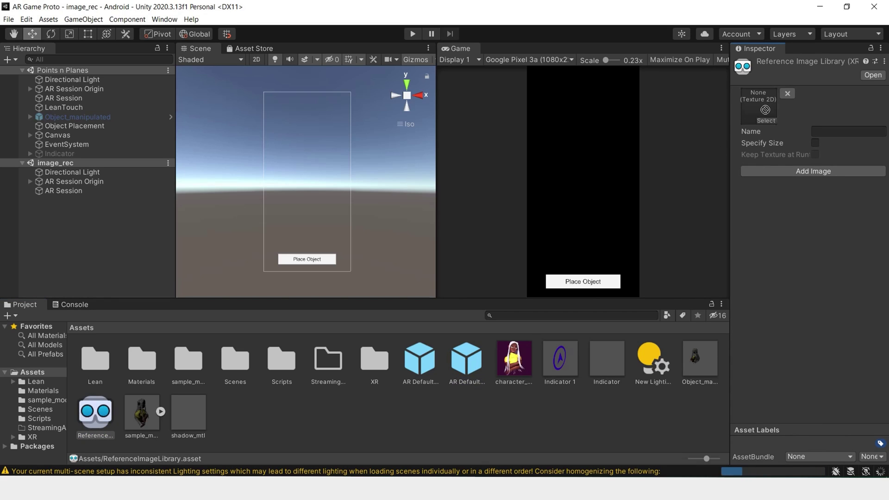
left_click_drag(515, 358, 771, 118)
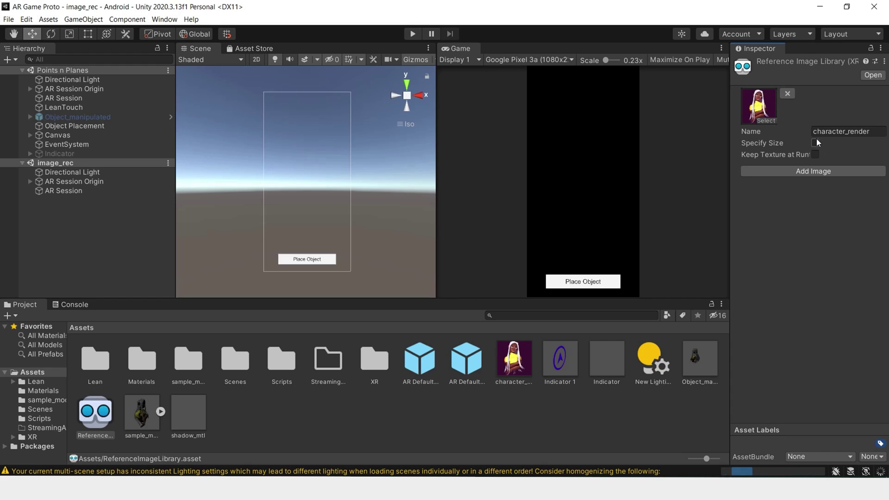
left_click(815, 142)
left_click(799, 189)
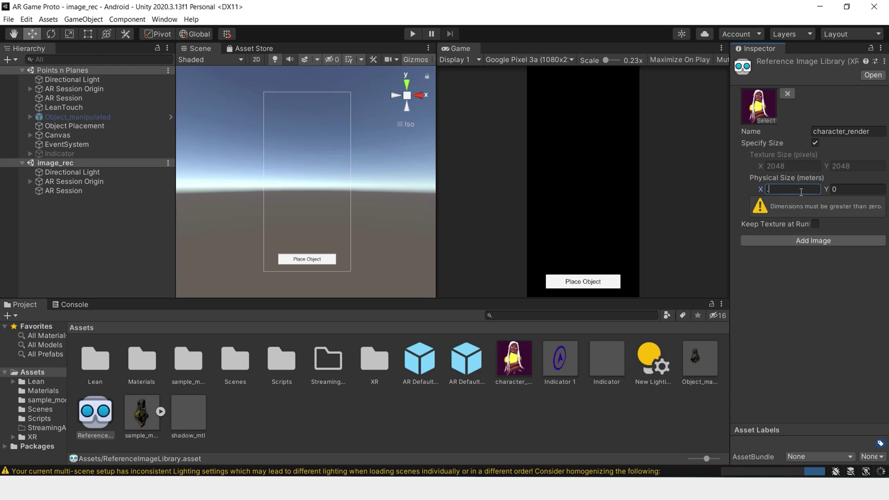
type("0.1")
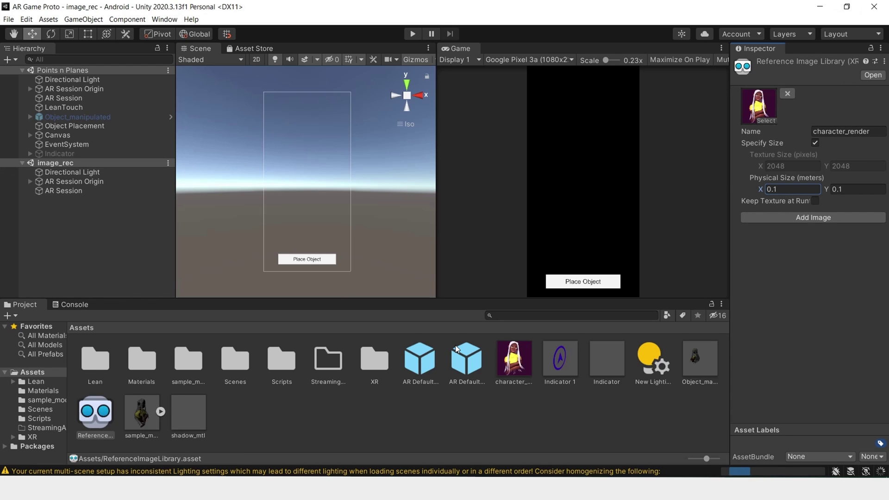
Remove the Points n Planes scene from the Hierarchy.
left_click(34, 373)
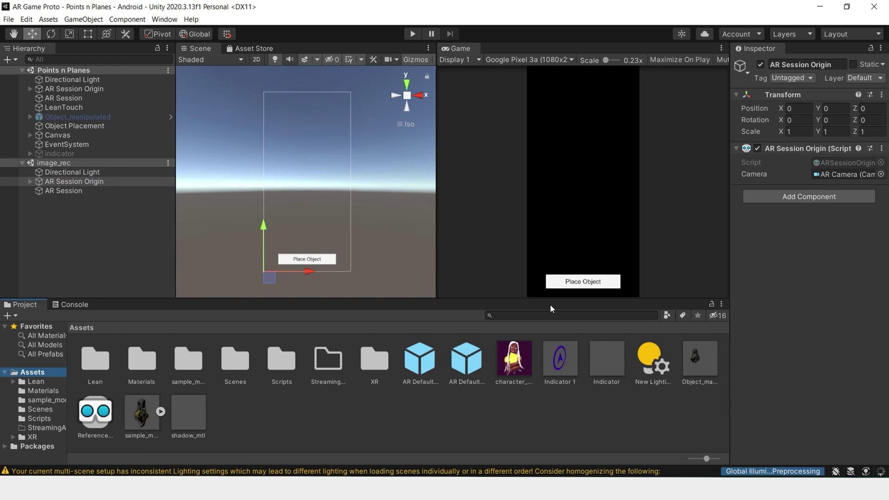
left_click(170, 72)
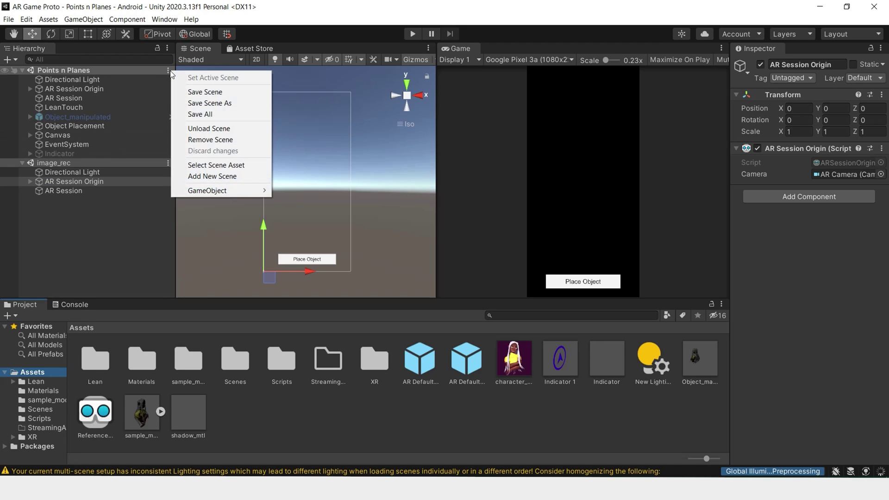
left_click(204, 140)
Give AR Session Origin an AR Tracked Image Manager using ReferenceImageLibrary with Max Moving Images 1.
left_click(79, 88)
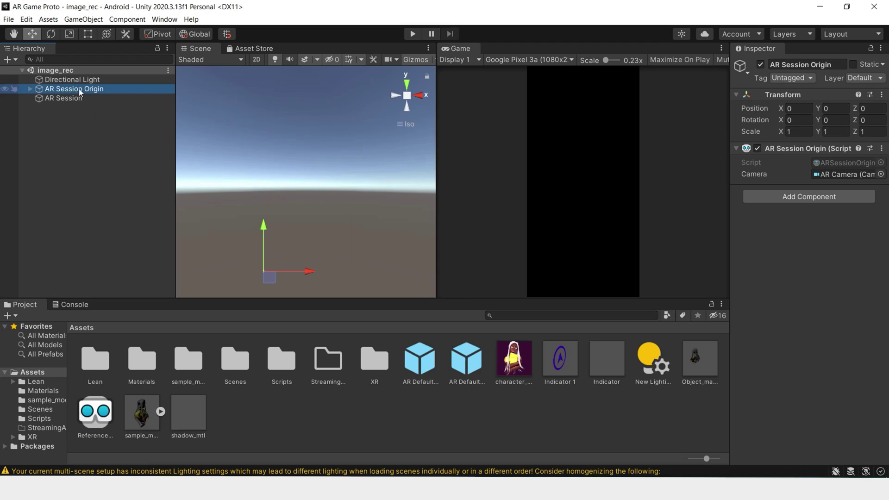
left_click(786, 197)
type("ar ima")
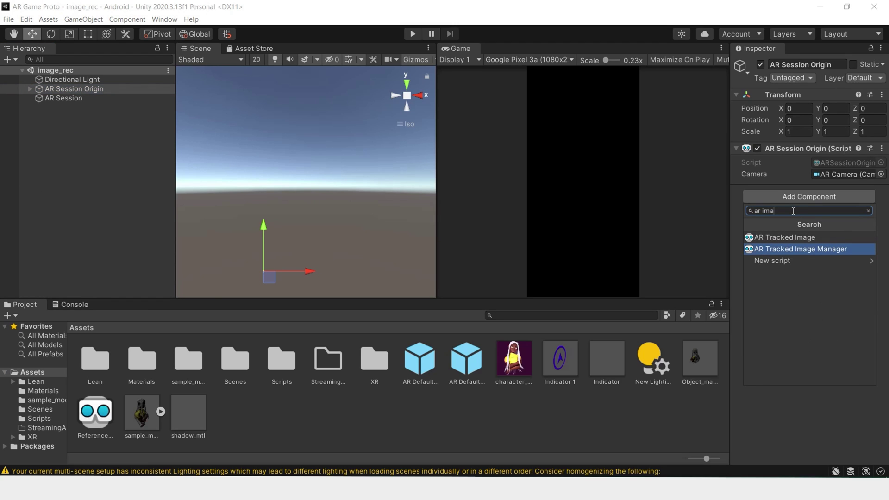
key("Return")
left_click_drag(730, 249, 634, 248)
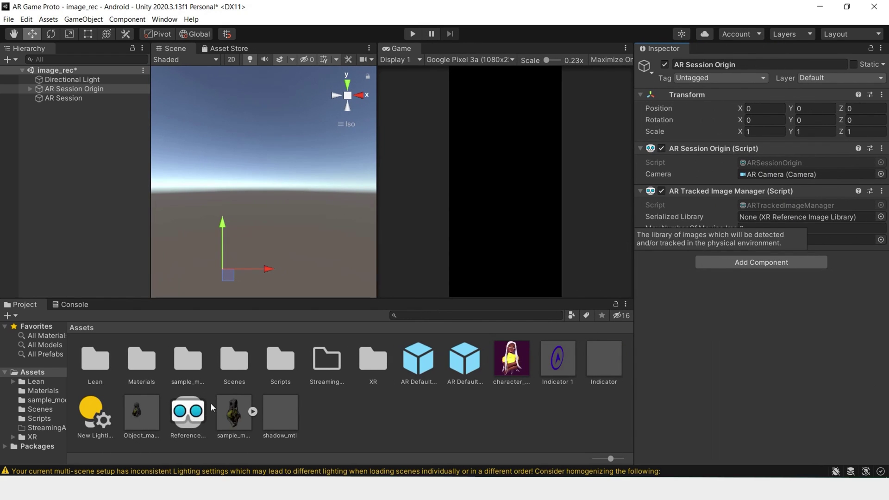
left_click_drag(189, 412, 756, 218)
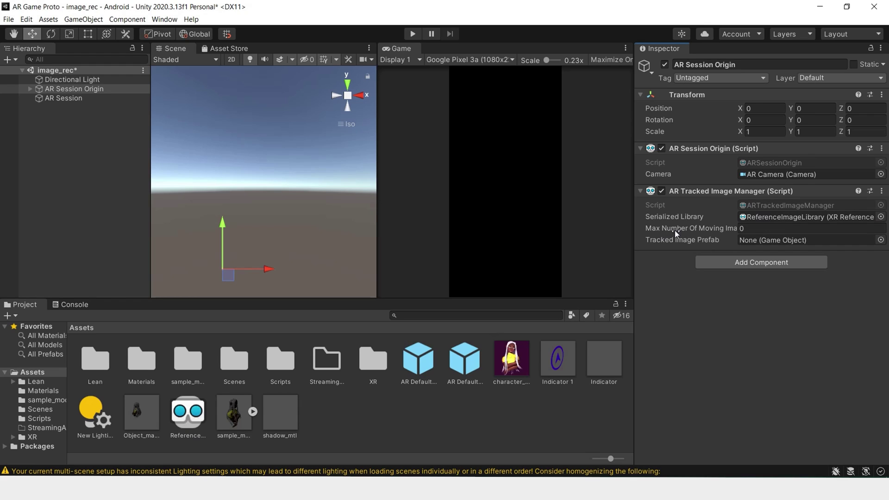
left_click(742, 228)
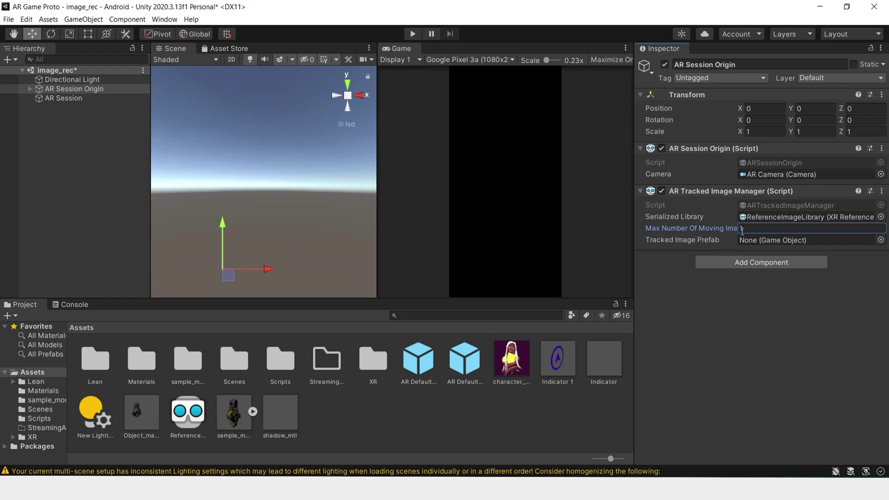
type("1")
left_click(854, 389)
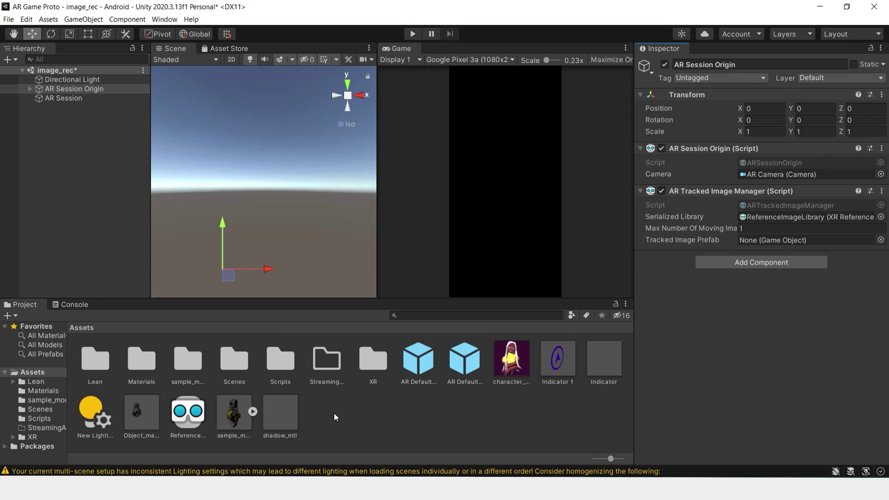
left_click(139, 419)
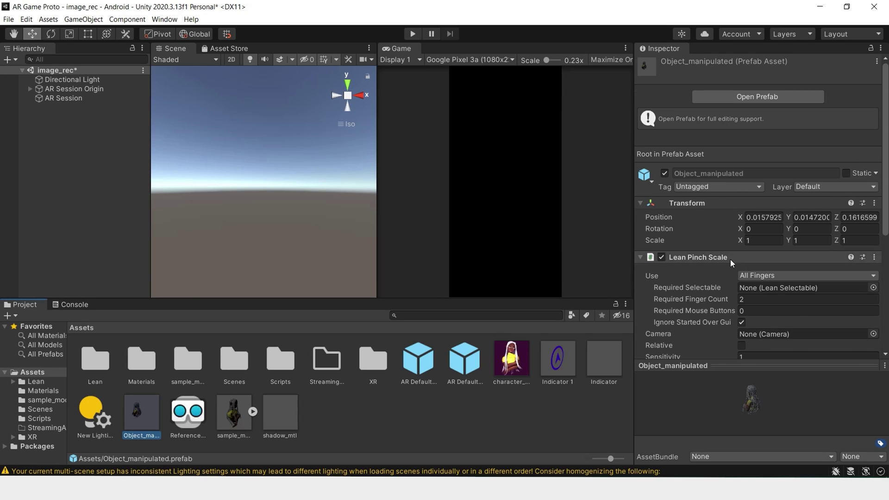
scroll(725, 262, "down", 5)
scroll(707, 265, "up", 3)
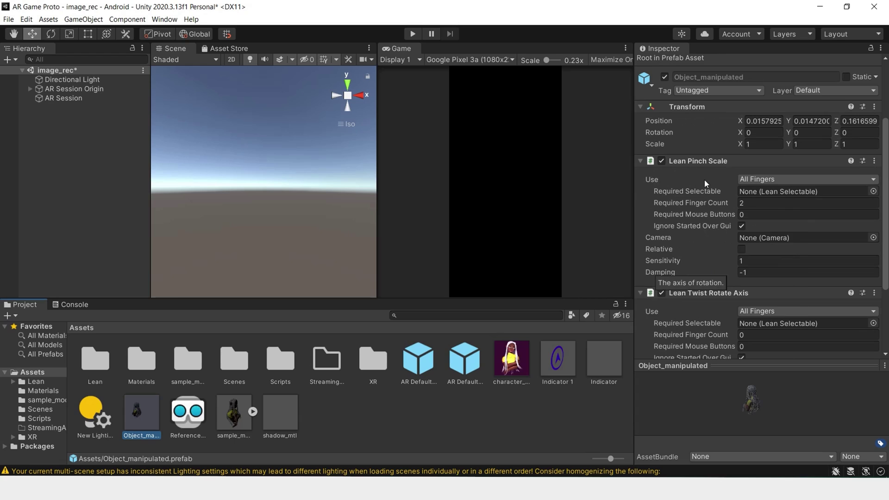
scroll(704, 178, "down", 4)
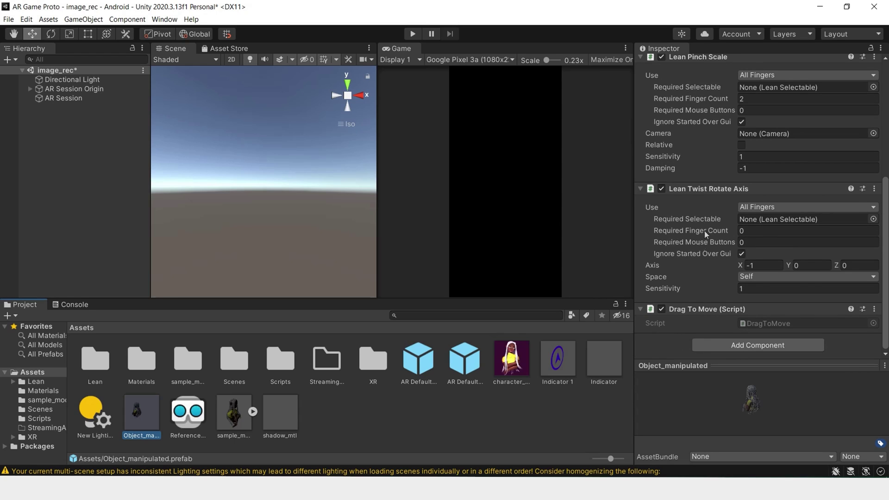
left_click_drag(885, 287, 885, 174)
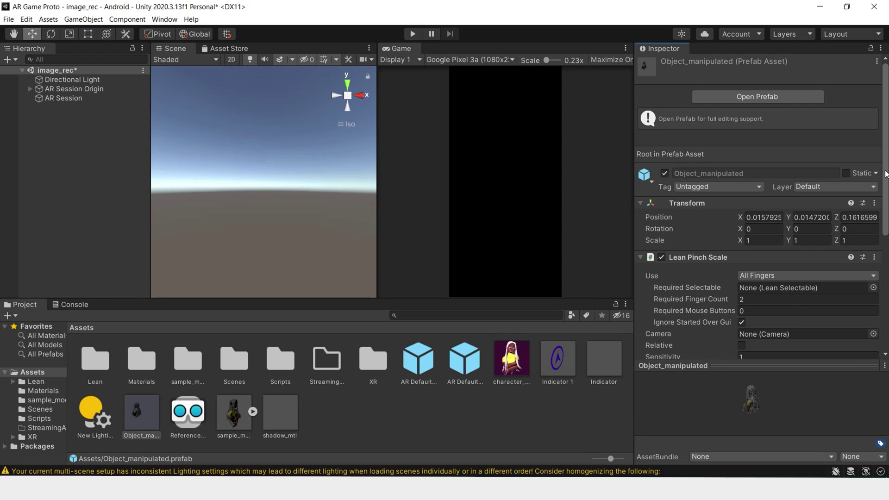
scroll(759, 231, "down", 8)
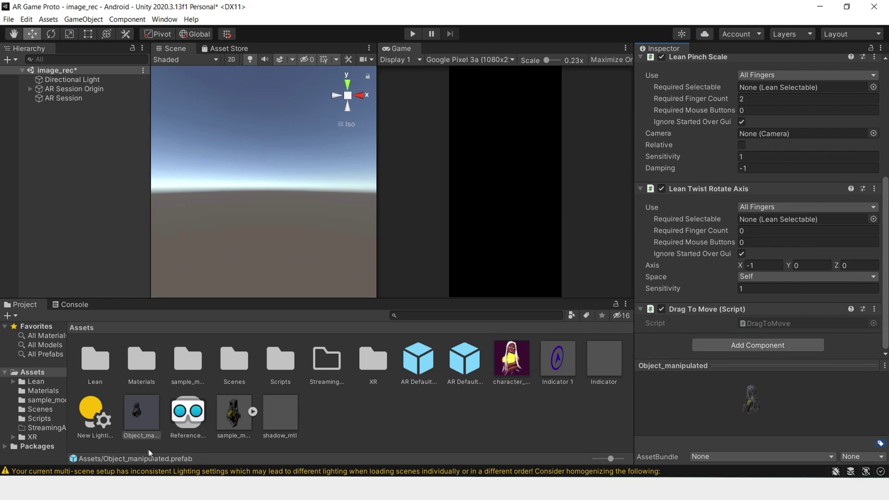
Place the Object_manipulated prefab into the image_rec scene and select it.
left_click_drag(135, 422, 81, 188)
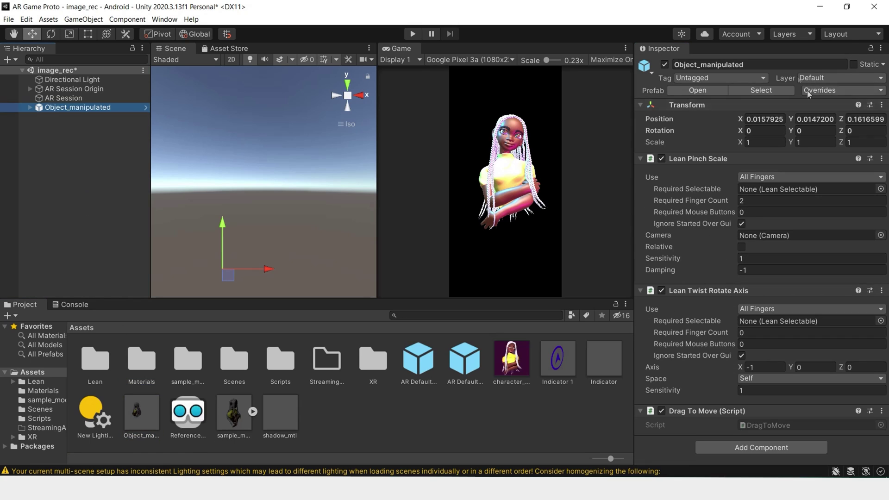
left_click_drag(637, 130, 736, 142)
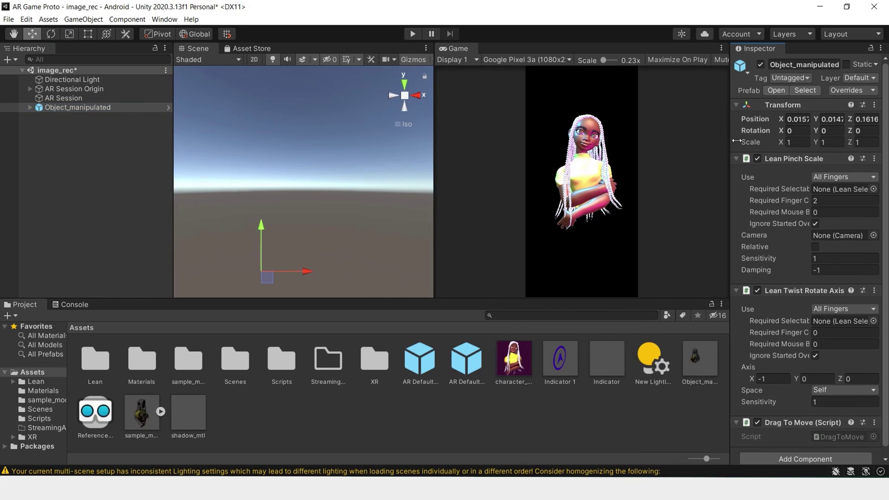
left_click(106, 109)
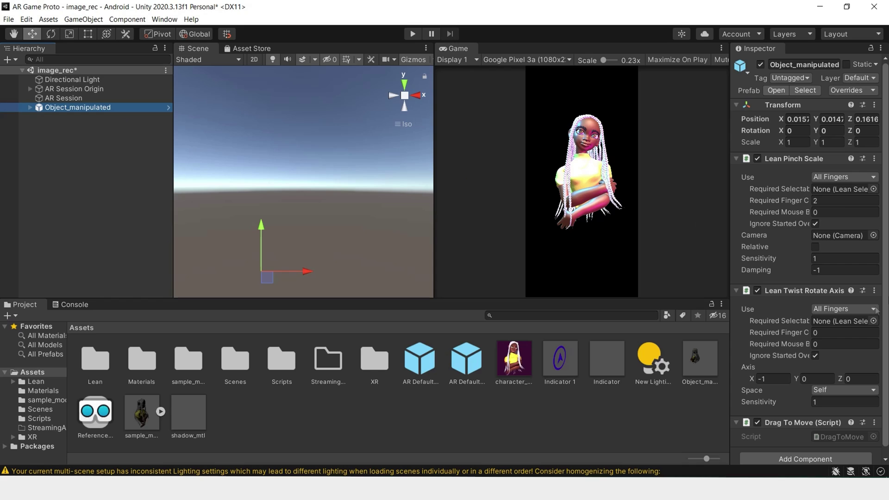
Remove the Lean Twist Rotate Axis, Drag To Move and Lean Pinch Scale components.
left_click(874, 291)
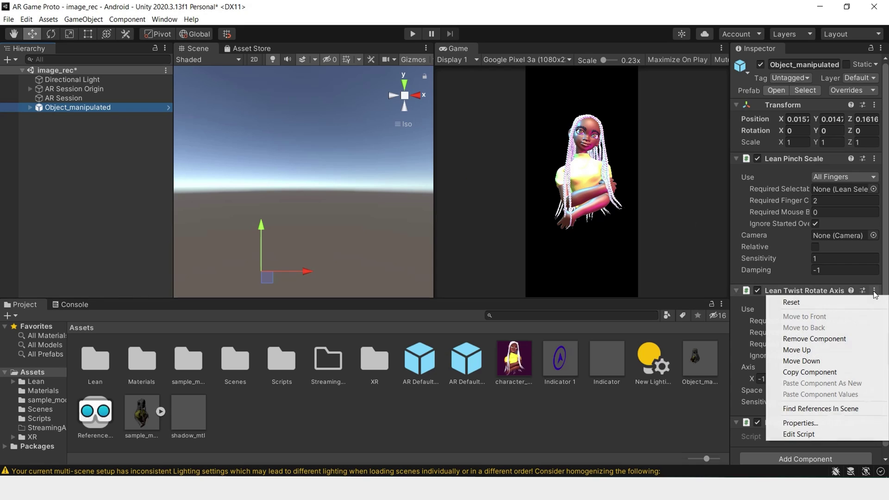
left_click(833, 339)
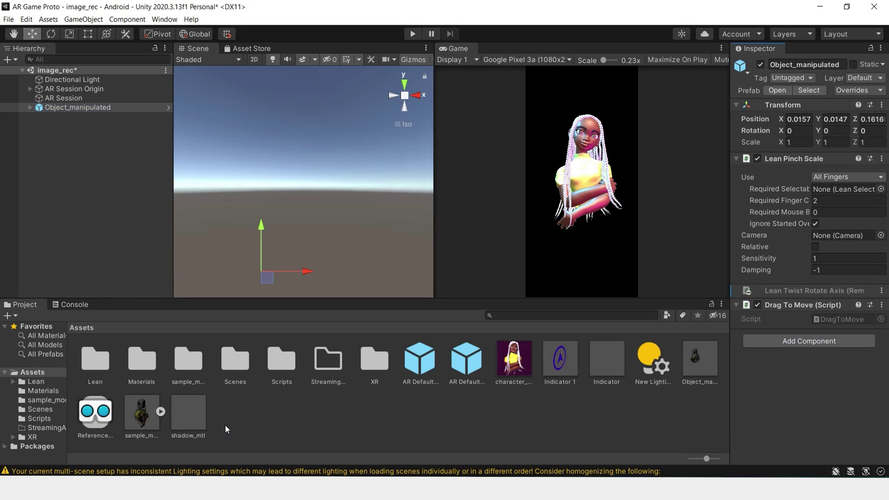
left_click(881, 305)
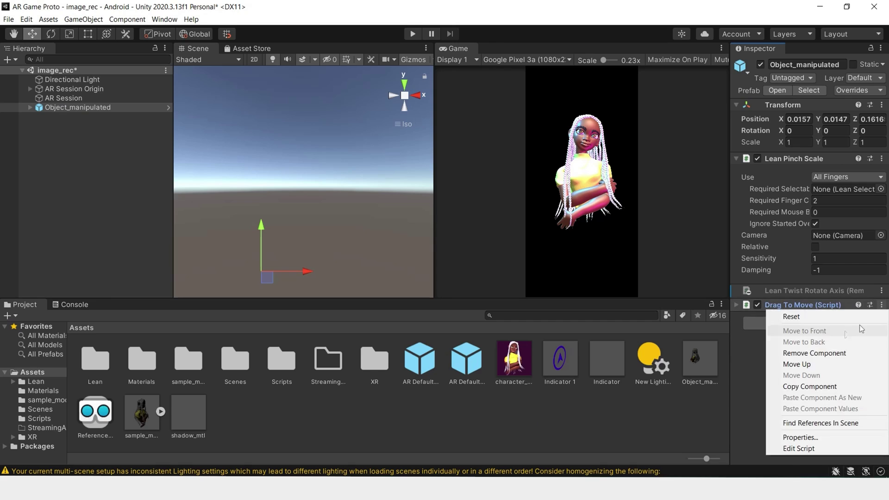
left_click(815, 352)
left_click(881, 158)
left_click(796, 204)
Rename the object to image_object and orbit the view to inspect the character.
left_click(804, 65)
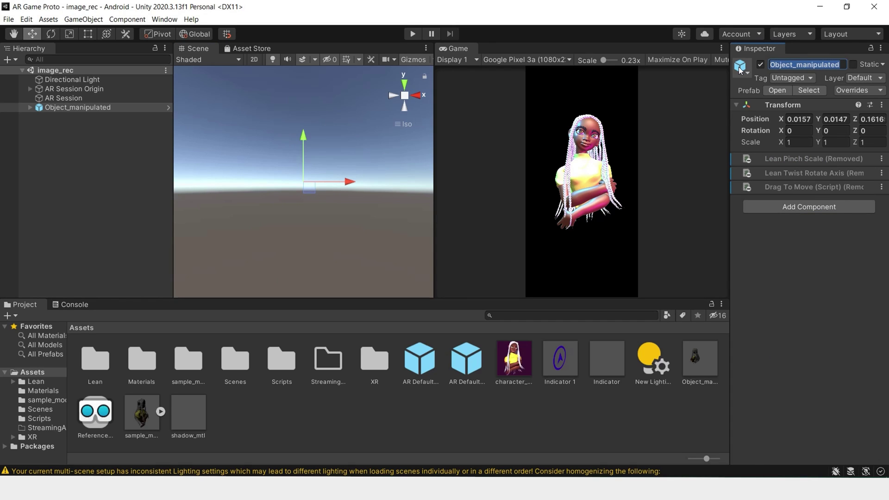
type("image_object")
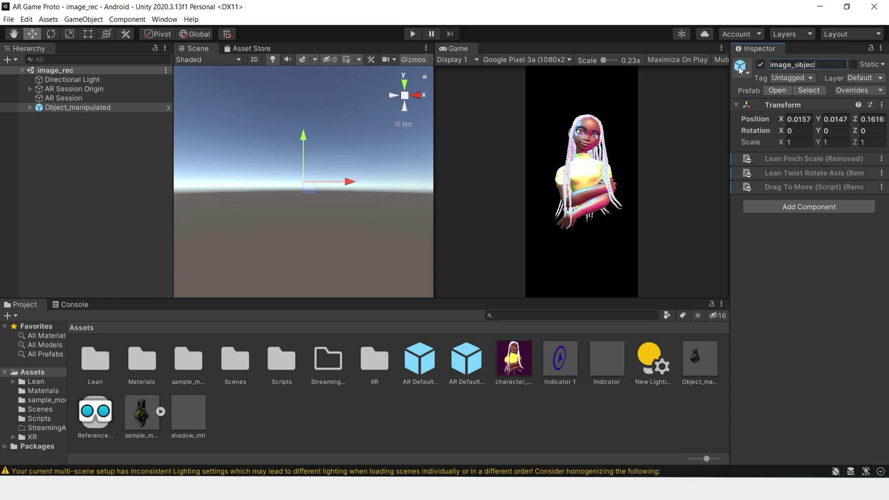
key("Return")
left_click(350, 193)
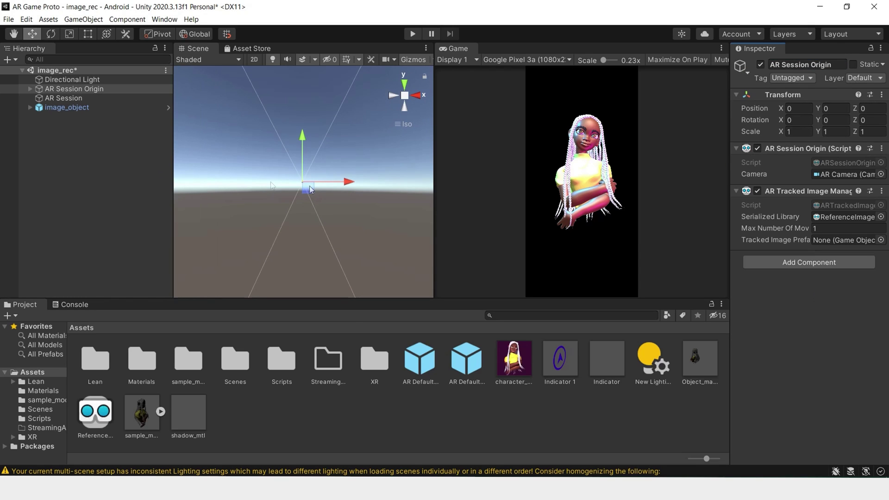
left_click(91, 107)
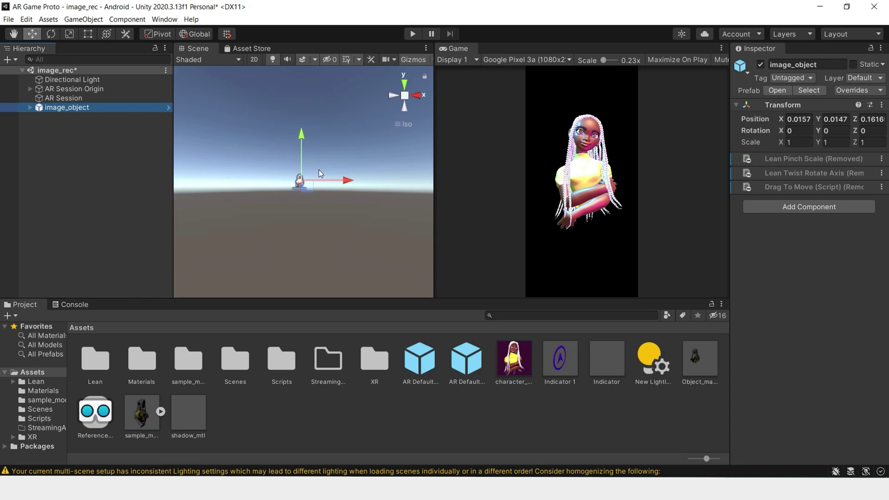
left_click_drag(327, 165, 307, 304, "alt")
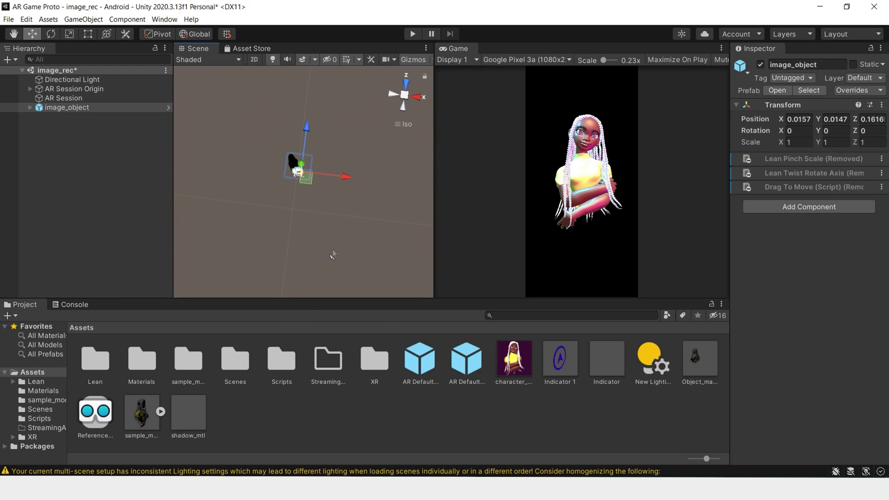
middle_click_drag(333, 254, 339, 171)
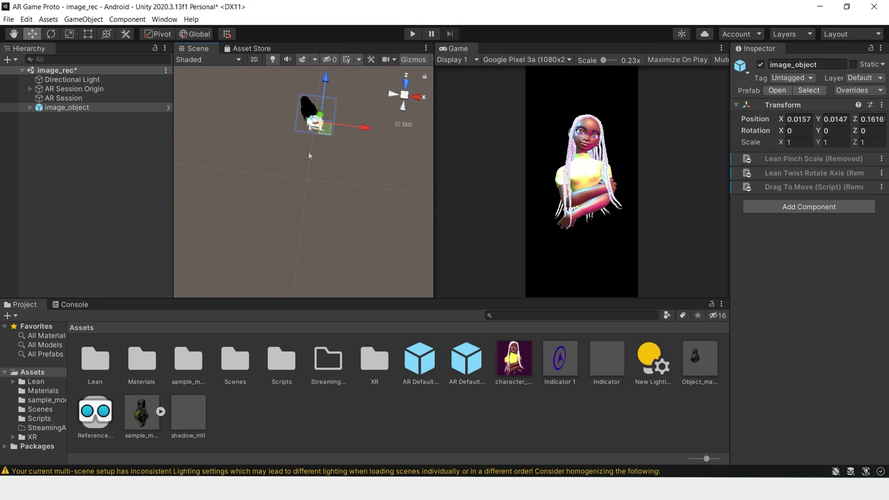
right_click_drag(310, 182, 357, 226)
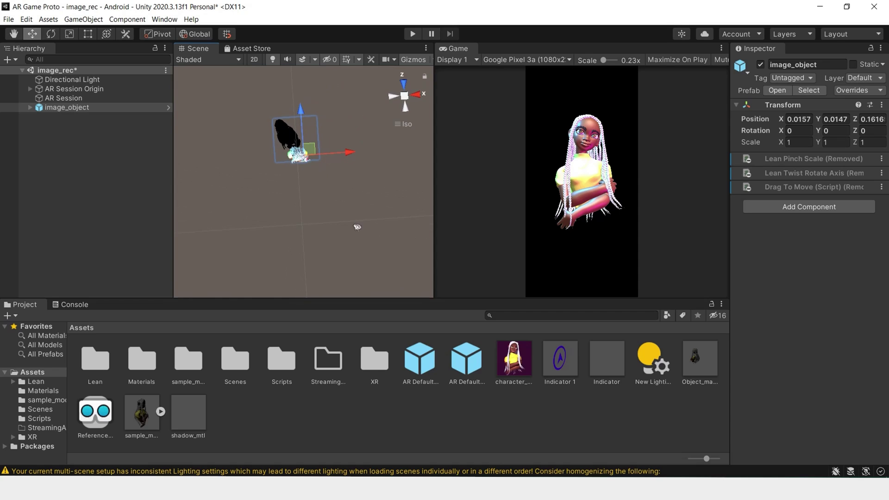
Tilt image_object to exactly 90° on the X axis.
left_click(98, 139)
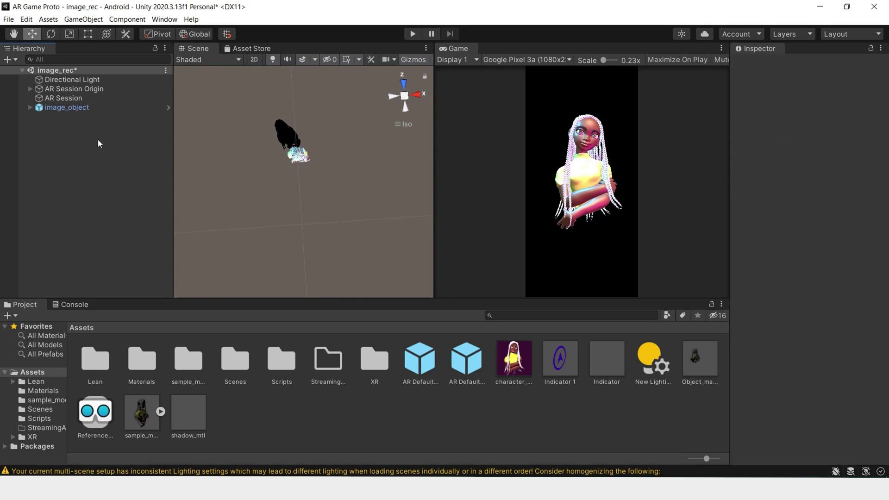
left_click(100, 110)
key("e")
left_click_drag(310, 148, 362, 34)
left_click(800, 131)
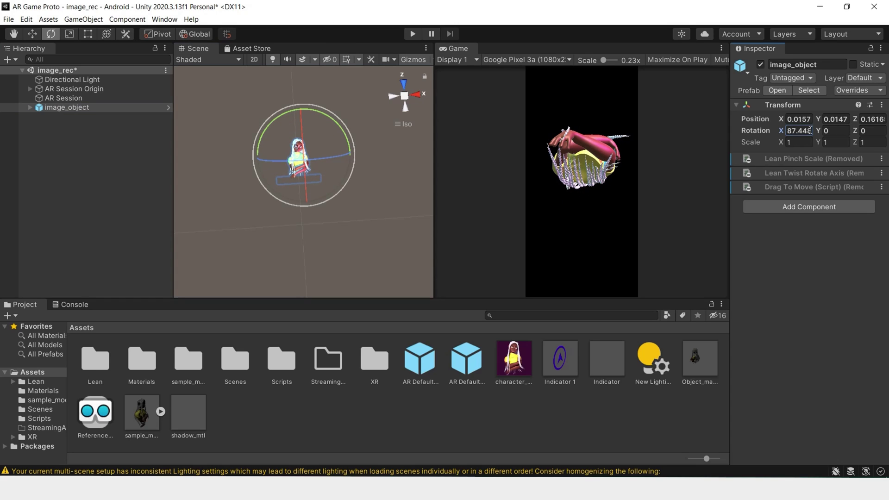
type("90")
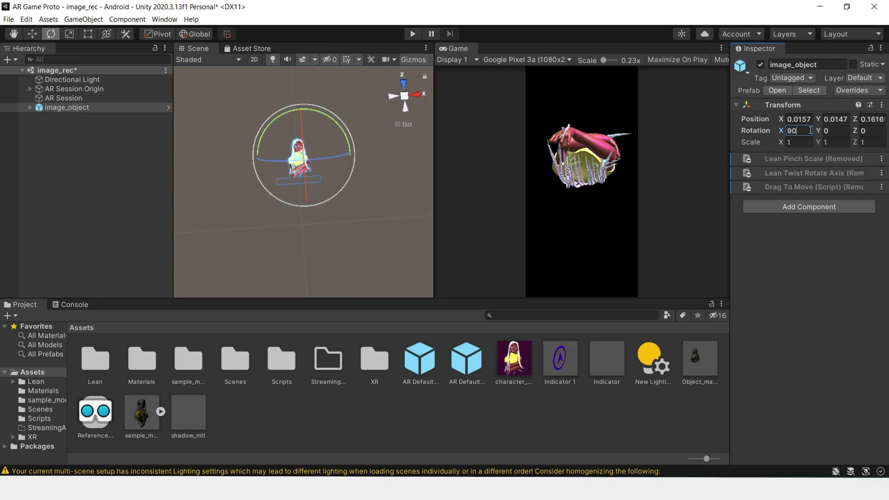
Create an empty rotated_object reset to the origin and nest image_object under it.
left_click(133, 152)
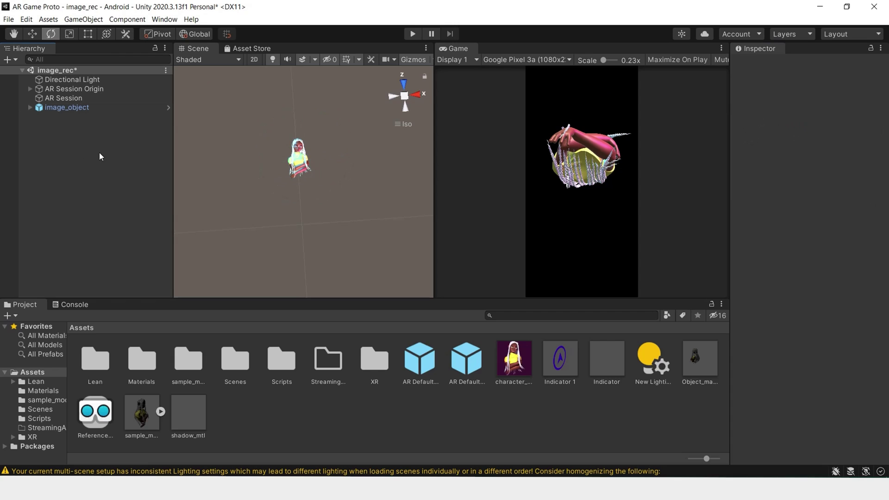
right_click(78, 153)
left_click(144, 275)
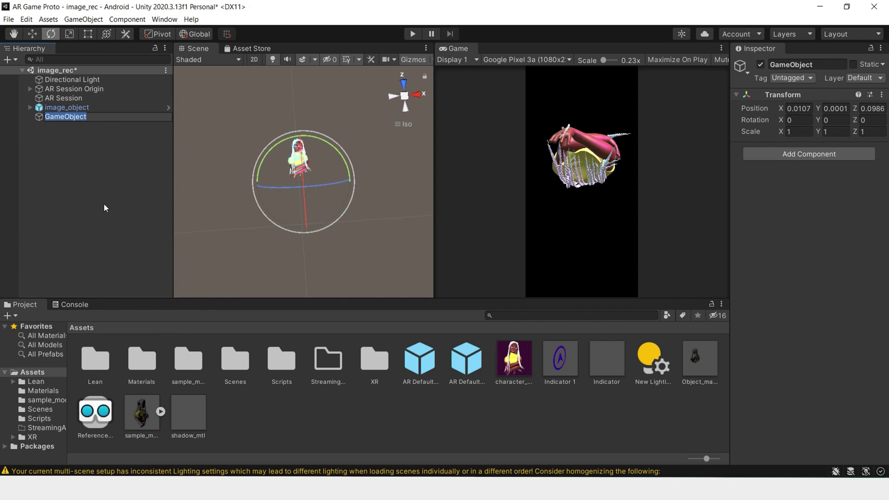
type("rotated_object")
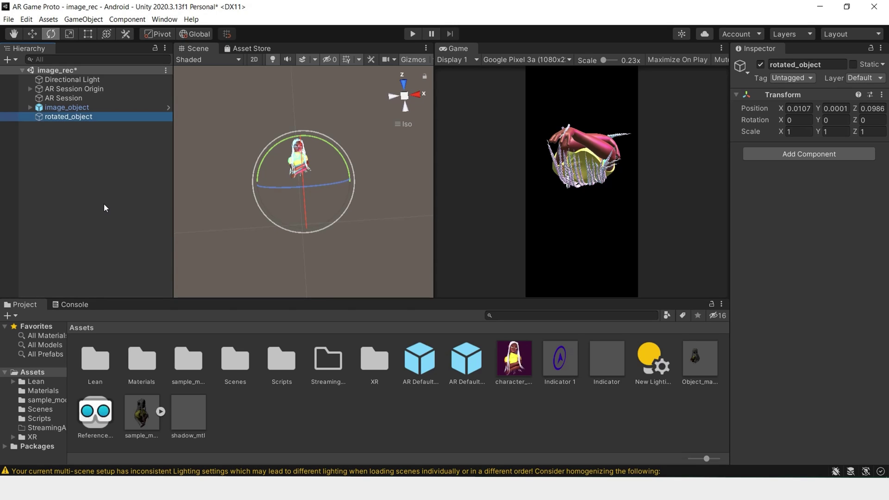
left_click(881, 94)
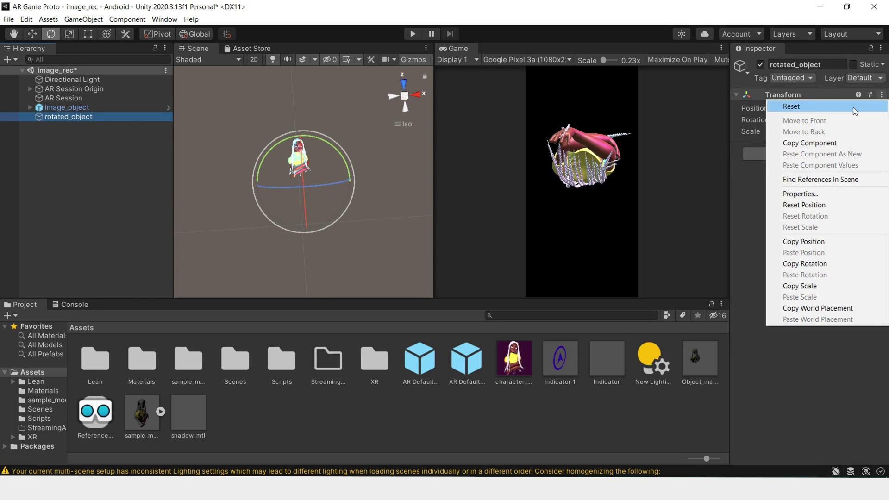
left_click(854, 104)
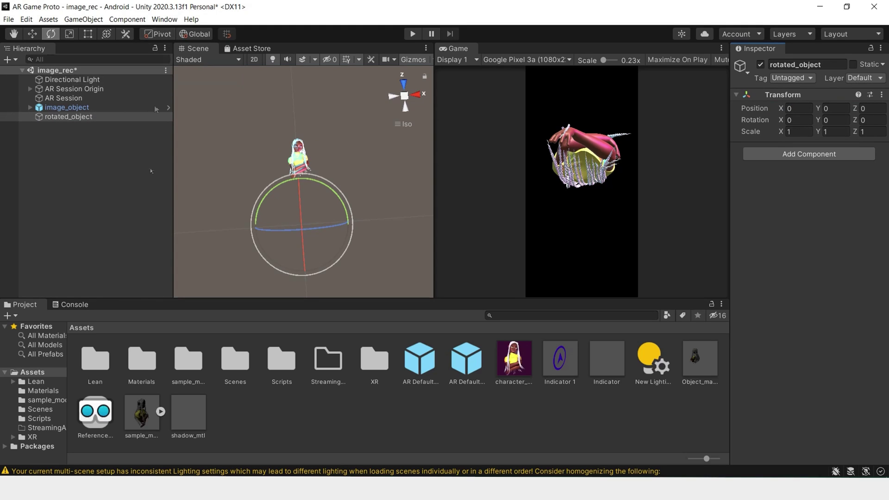
left_click_drag(83, 106, 86, 116)
left_click(71, 89)
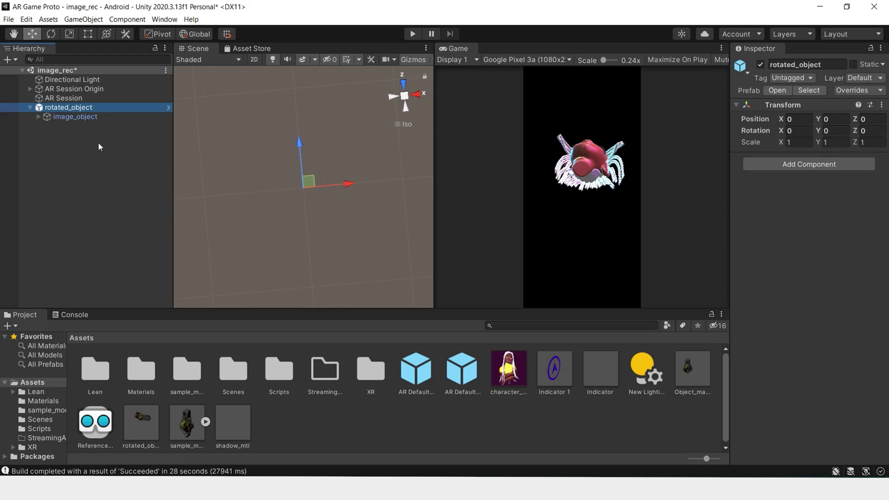
Save rotated_object as a prefab asset in Assets.
left_click(103, 119)
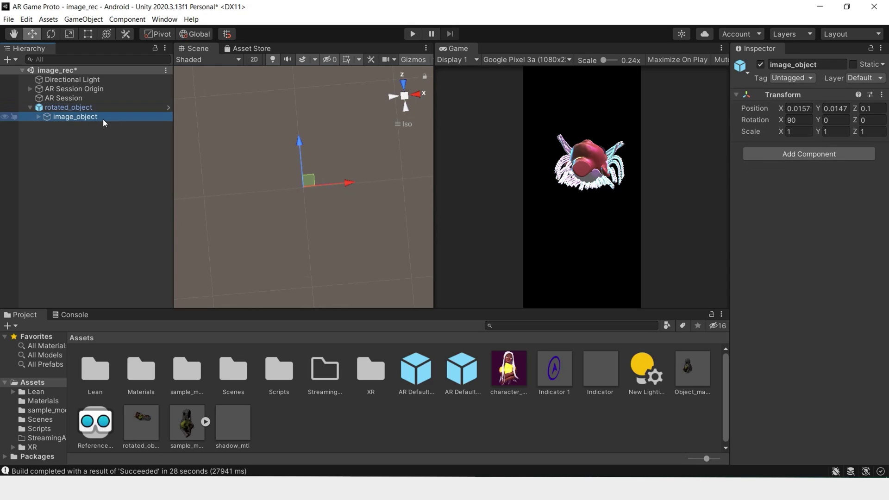
left_click(102, 109)
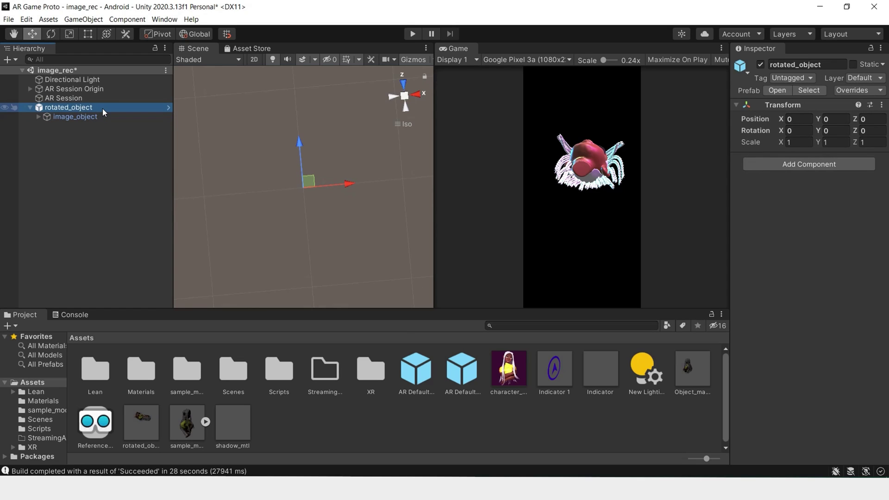
left_click(31, 107)
left_click_drag(62, 106, 107, 149)
Delete rotated_object from the scene and assign its prefab as the Tracked Image Prefab.
left_click(93, 132)
left_click(85, 90)
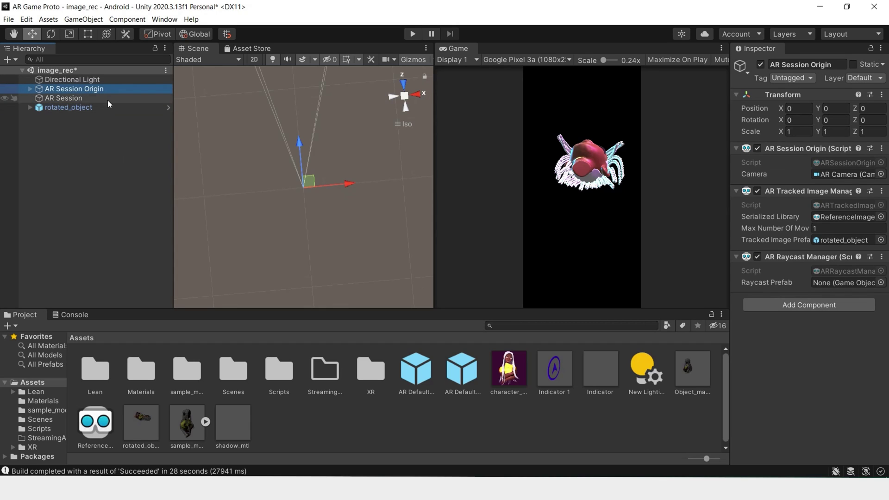
left_click(102, 107)
key("Delete")
left_click(97, 90)
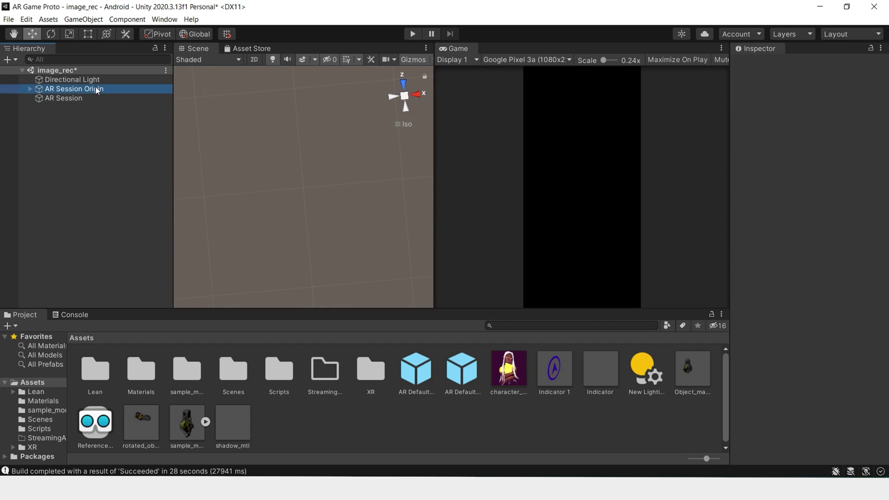
left_click_drag(152, 437, 621, 297)
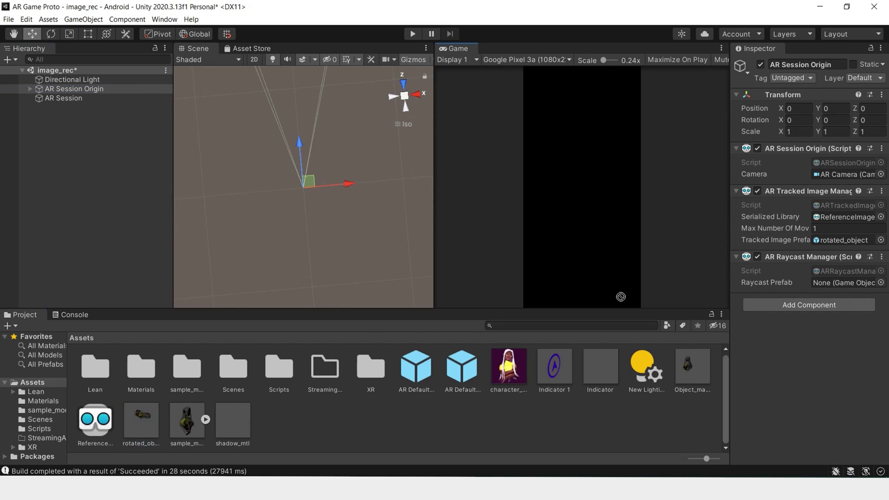
left_click_drag(780, 243, 821, 241)
Drag the rotated_object prefab back into the scene and expand image_object's children.
left_click_drag(142, 421, 81, 206)
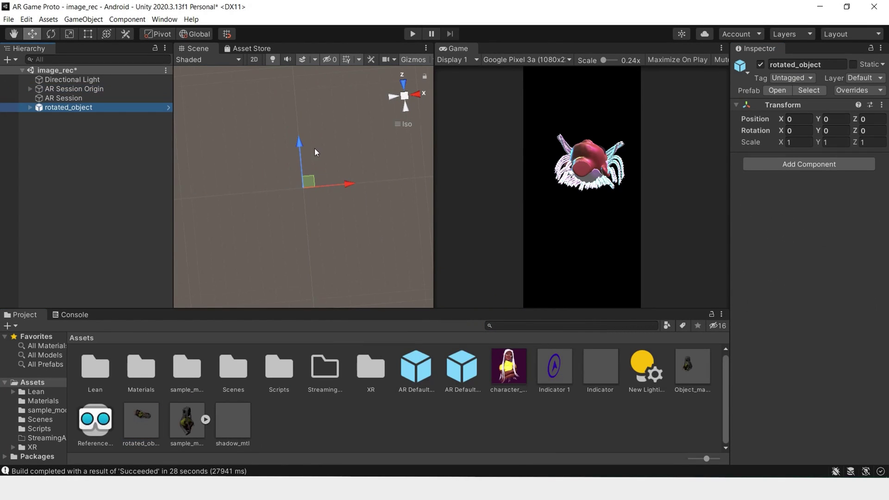
left_click(29, 106)
left_click(38, 116)
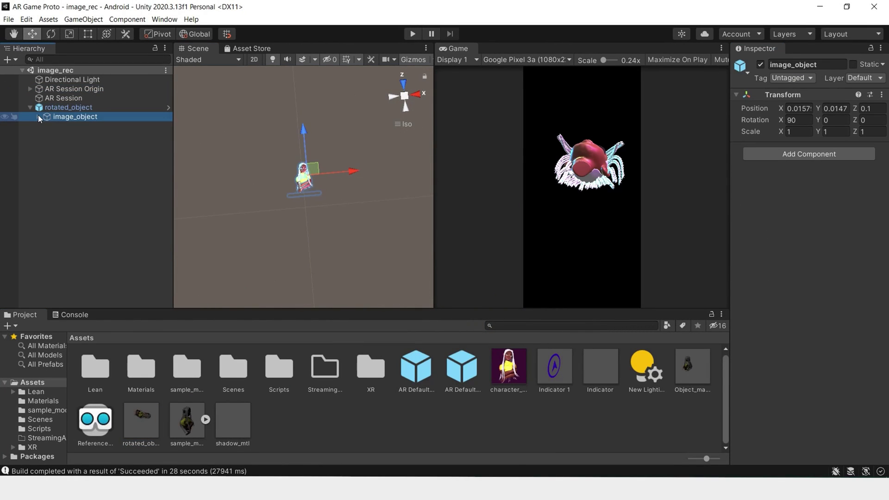
left_click(37, 117)
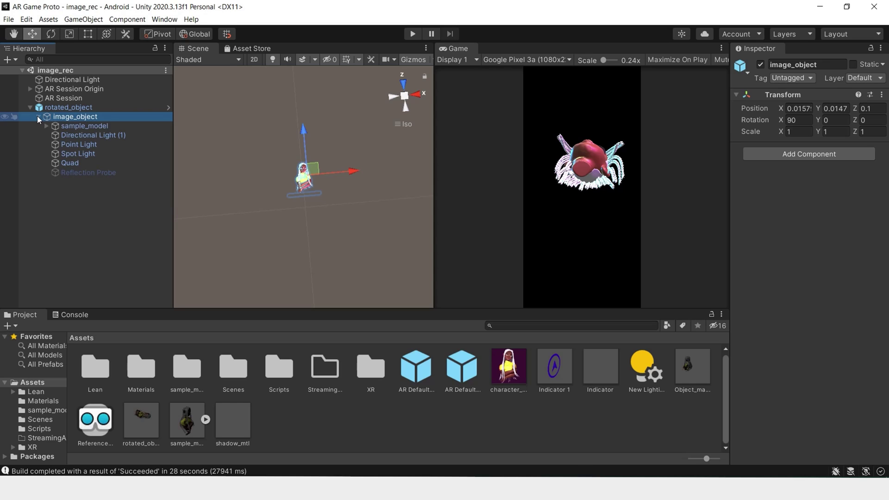
left_click(92, 117)
left_click(57, 205)
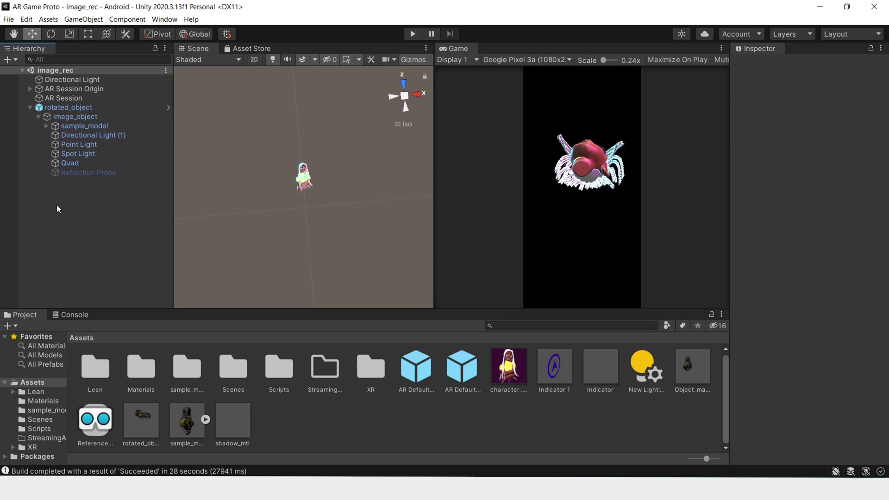
Duplicate image_object with its children and move image_object (1) to the scene's top level.
left_click(85, 116)
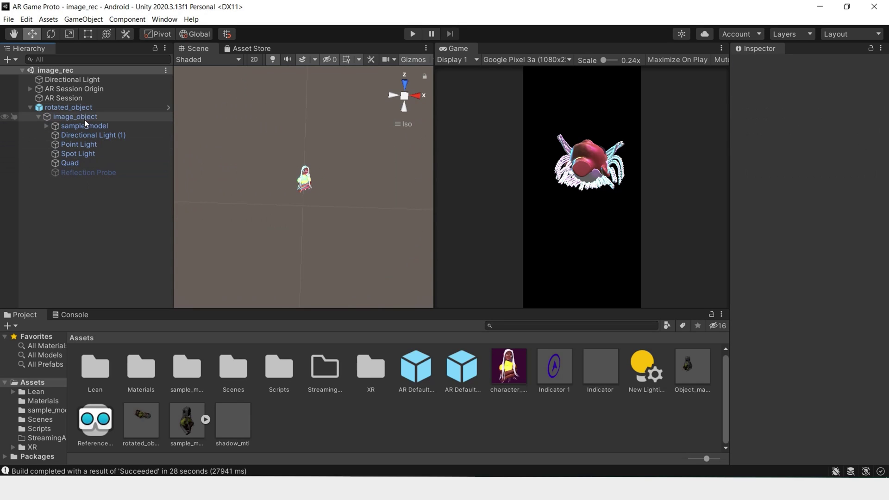
left_click(85, 172, "shift")
key("ctrl+d")
left_click(85, 204)
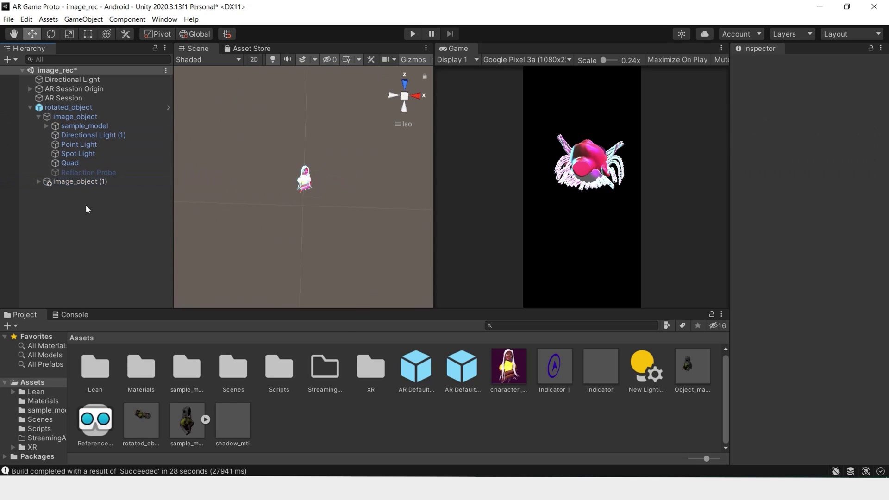
left_click_drag(56, 181, 35, 103)
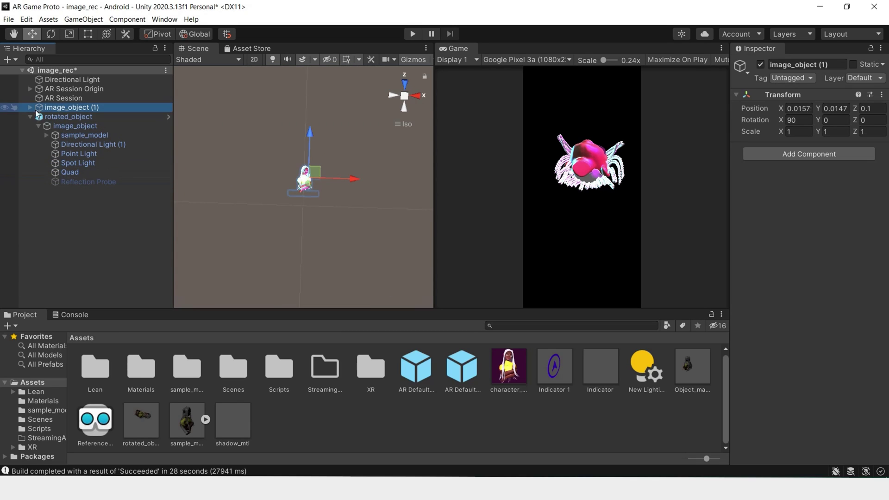
left_click(27, 115)
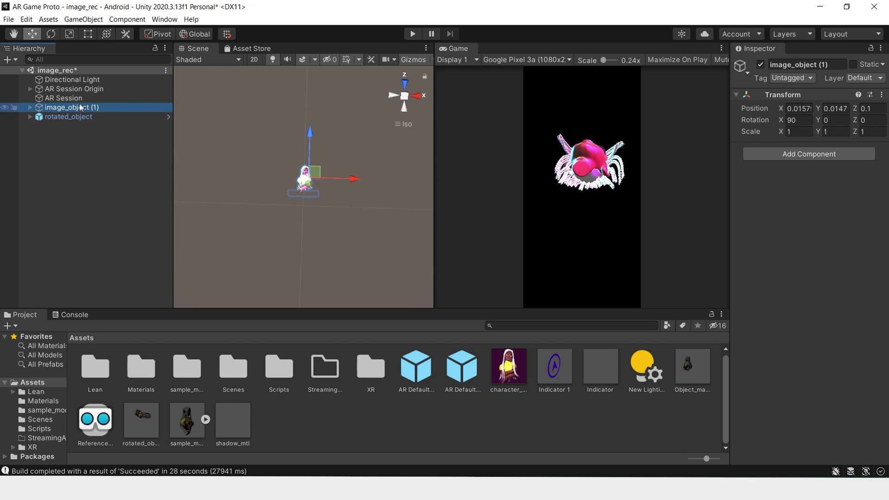
left_click(31, 107)
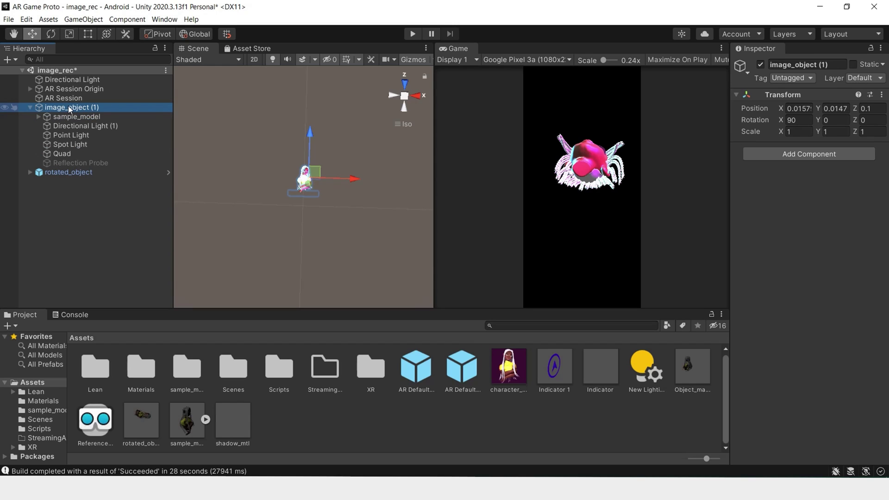
left_click(123, 146)
left_click(98, 110)
scroll(255, 163, "up", 5)
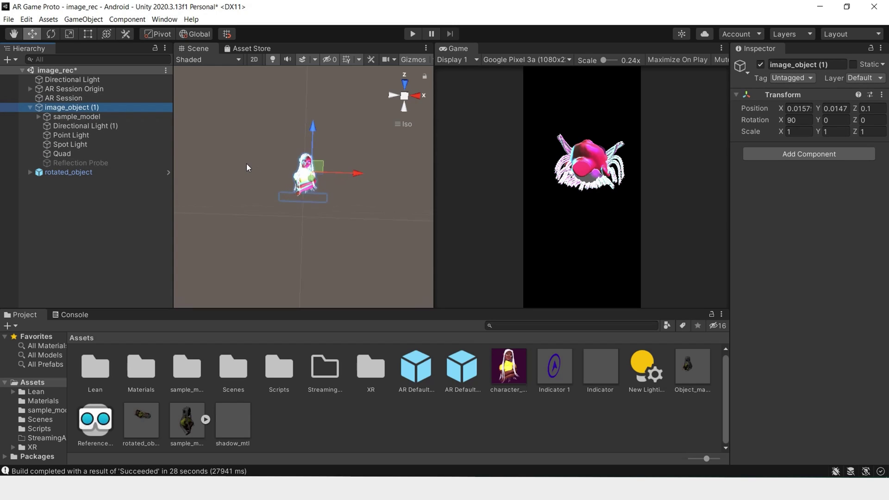
scroll(267, 171, "up", 1)
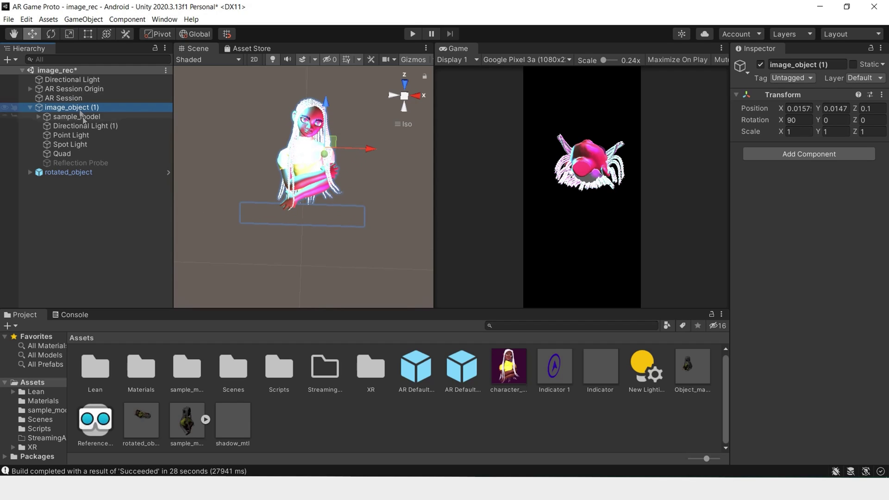
Add a Quad under image_object (1) and scale it to 0.1 on every axis.
right_click(95, 109)
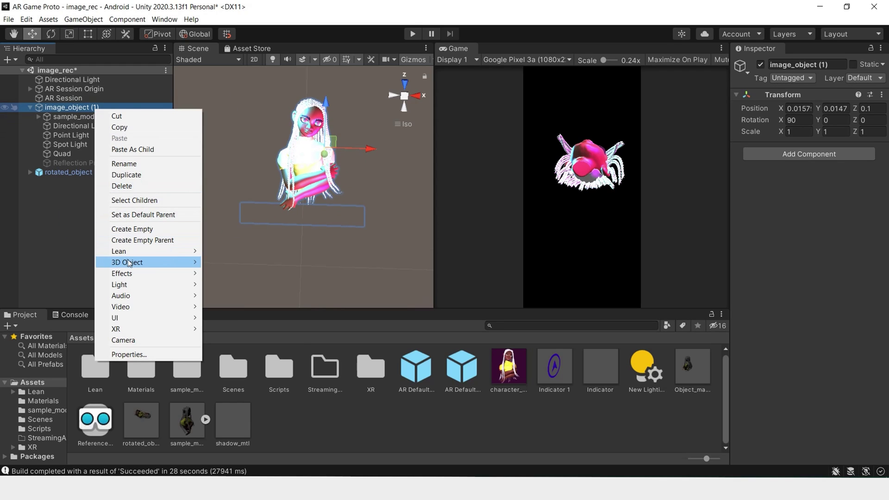
mouse_move(128, 262)
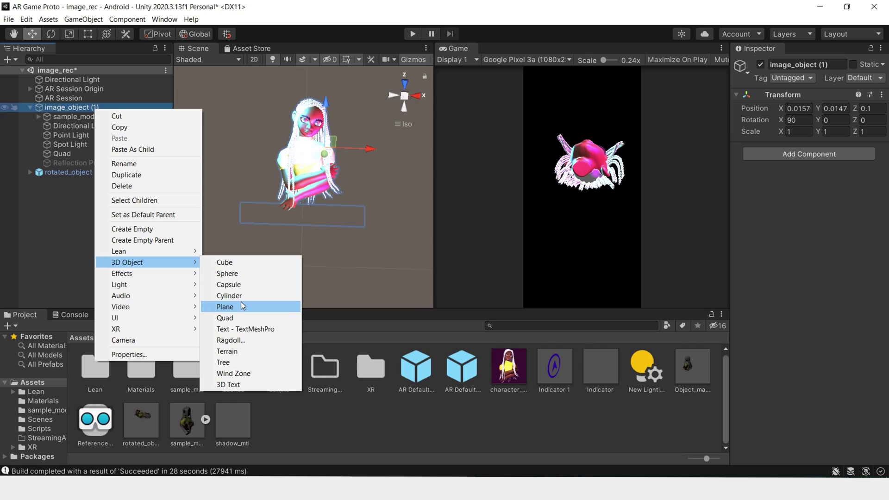
left_click(241, 318)
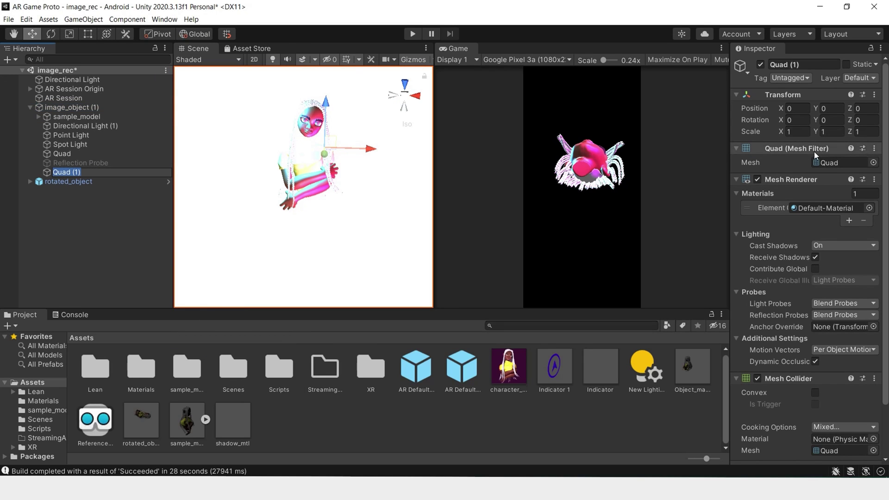
left_click(798, 131)
type(".1")
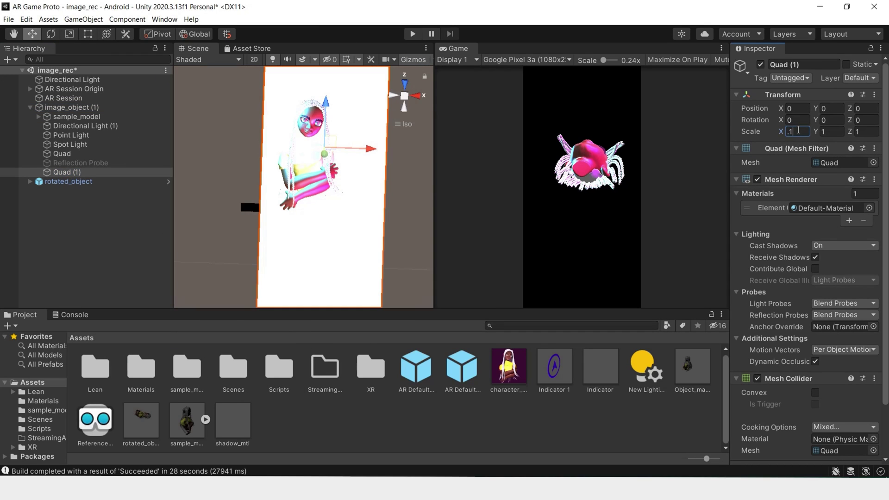
left_click(832, 132)
type("0.1")
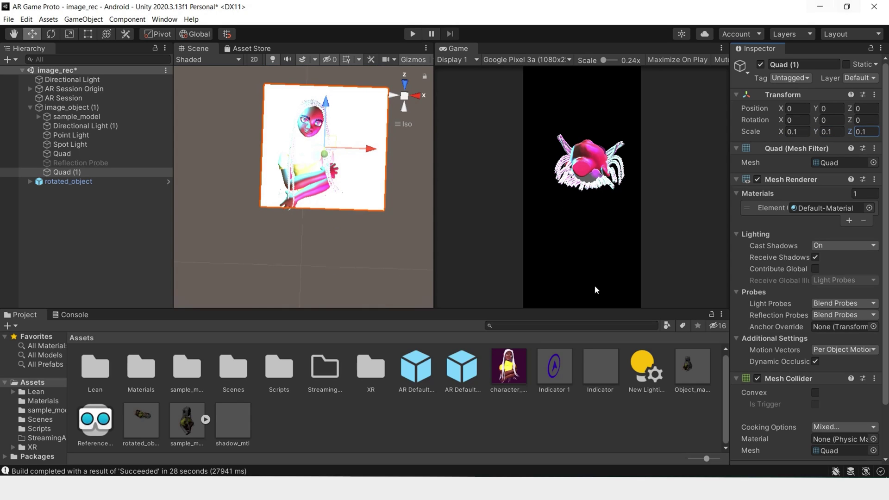
Position the quad at Z 0.05 beneath the character.
left_click_drag(448, 50, 370, 52)
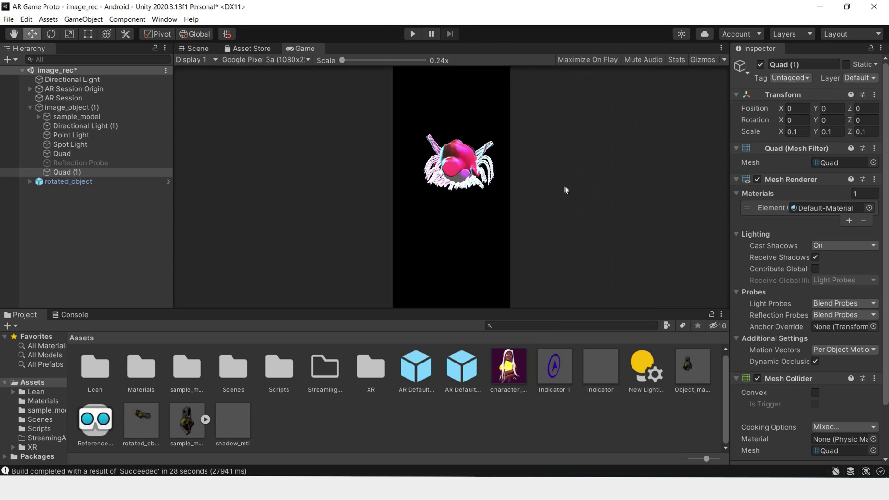
left_click(200, 49)
left_click_drag(483, 225, 393, 151, "alt")
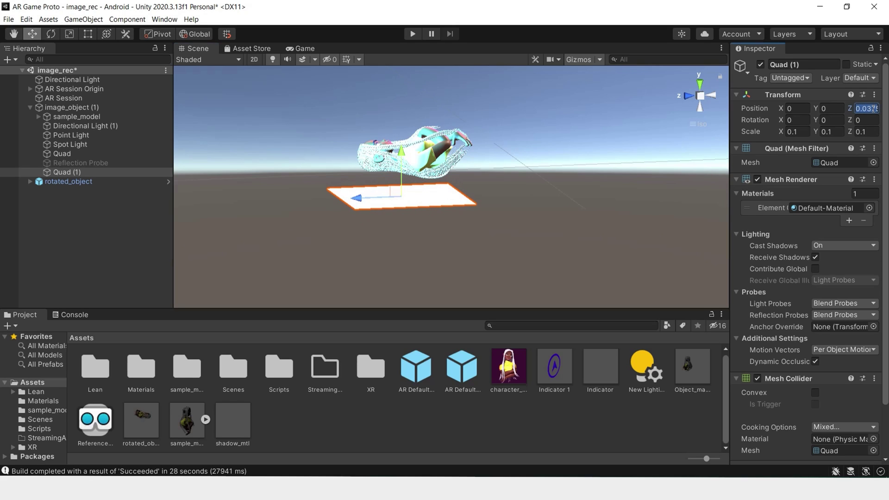
type("0.05")
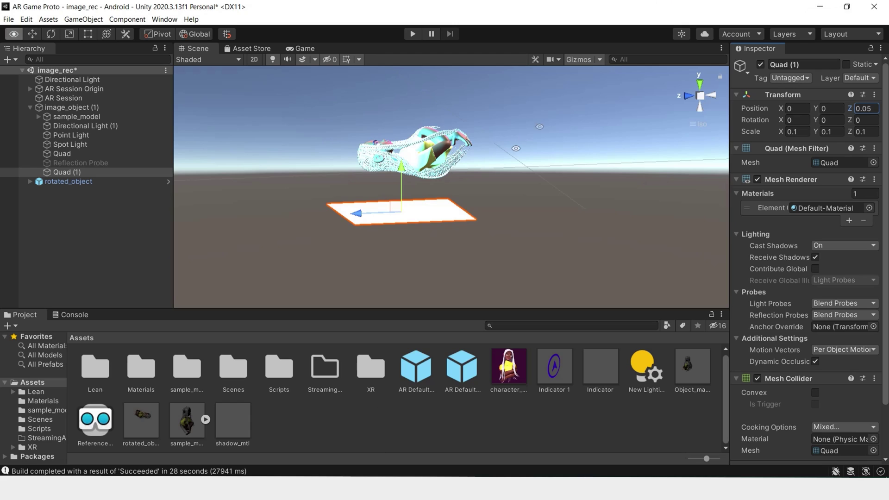
left_click_drag(315, 244, 477, 181, "alt")
Create a new material named mask_mtl in the Materials folder.
left_click(477, 181)
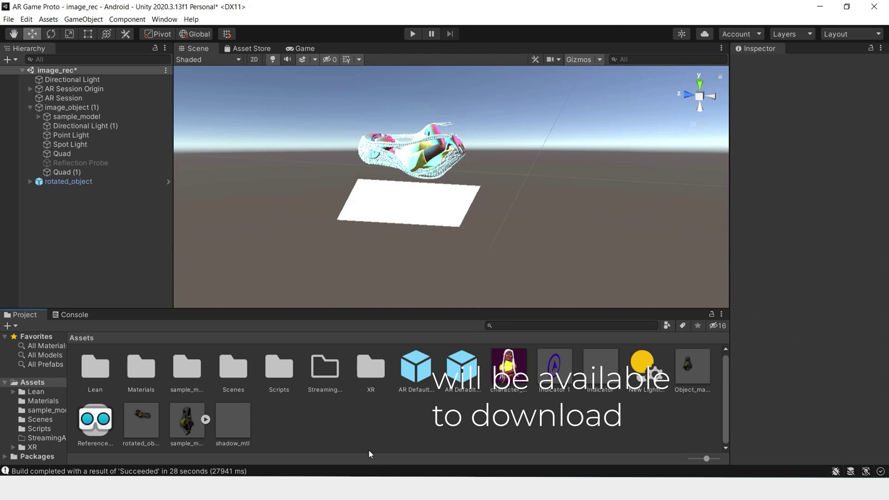
double_click(137, 363)
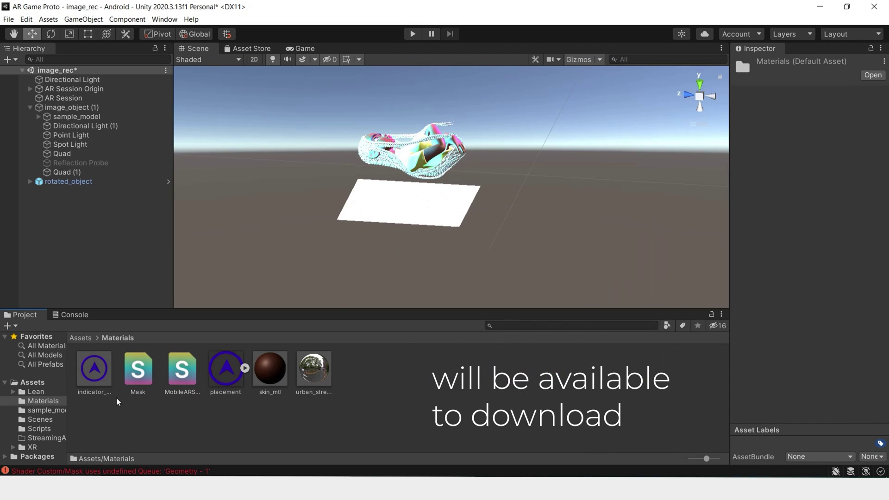
left_click(147, 371)
right_click(470, 385)
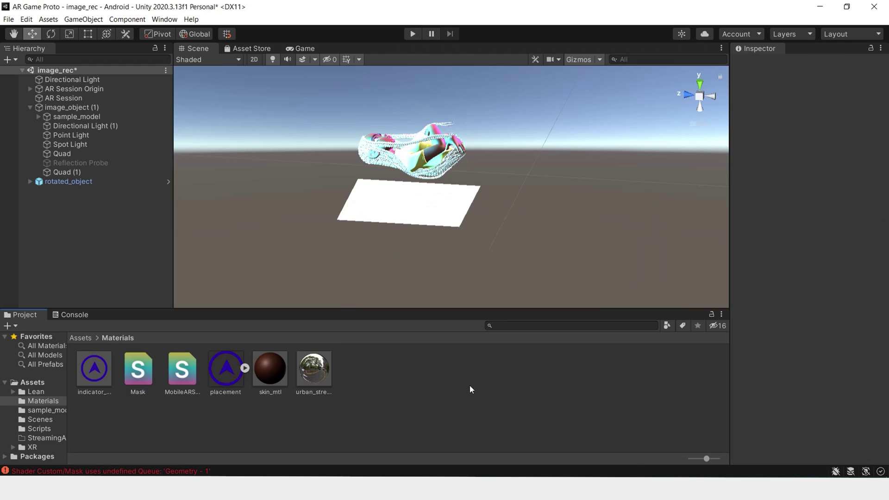
mouse_move(574, 111)
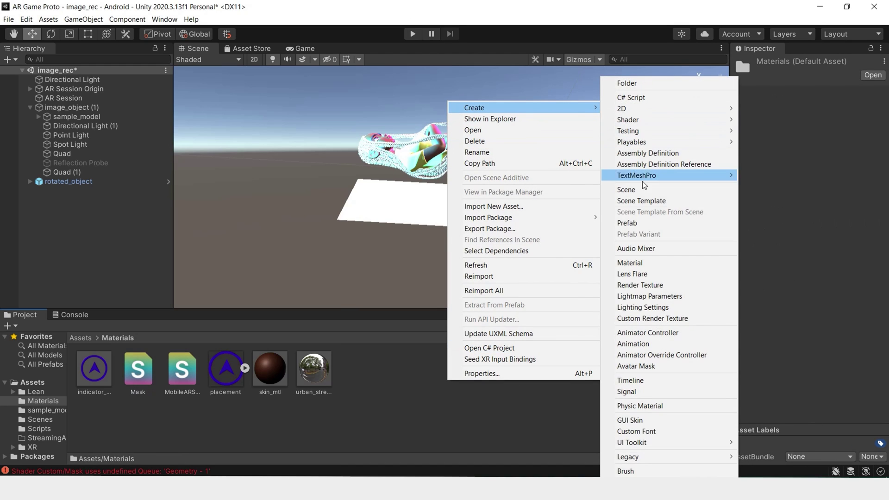
left_click(638, 262)
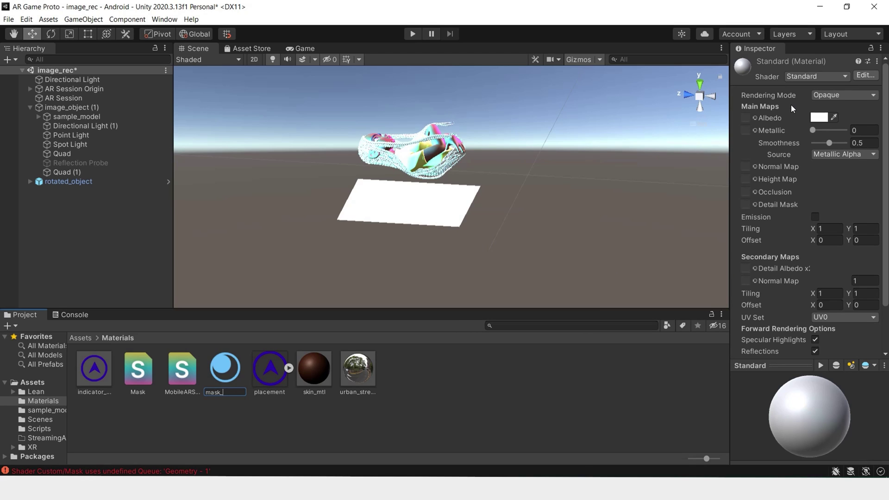
type("mask_mtl")
key("Return")
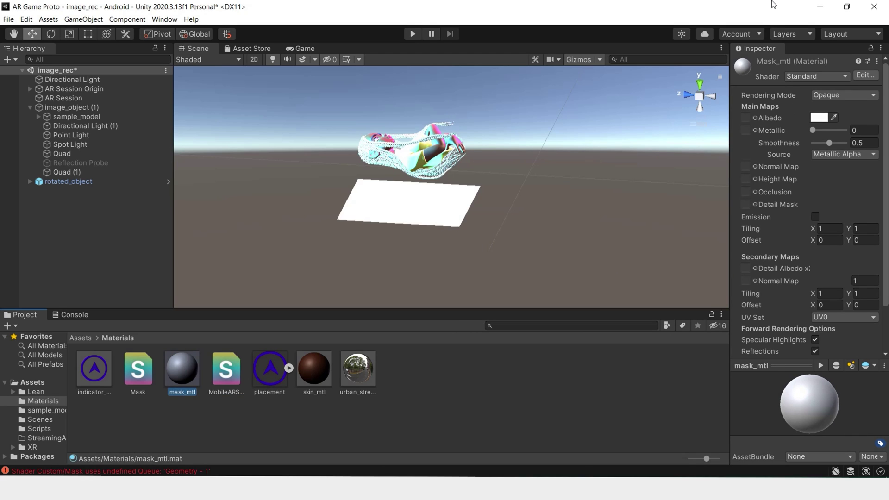
Set mask_mtl's shader to Custom/Mask.
left_click(802, 79)
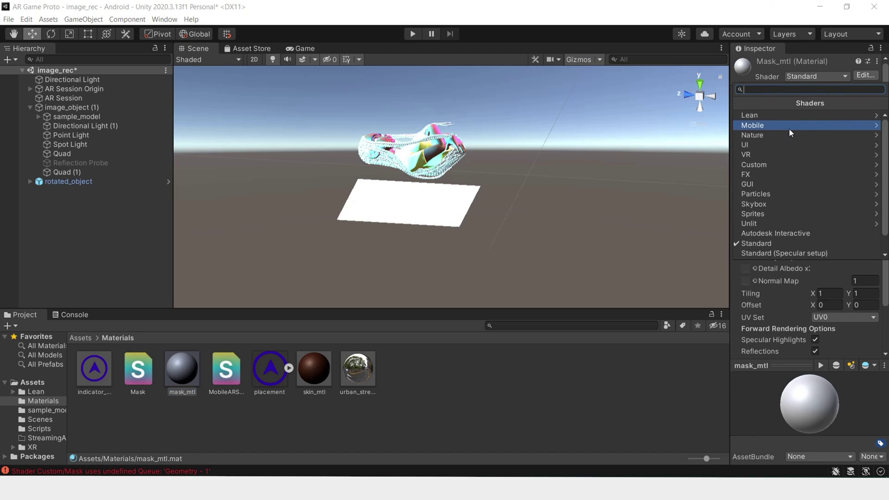
left_click(774, 164)
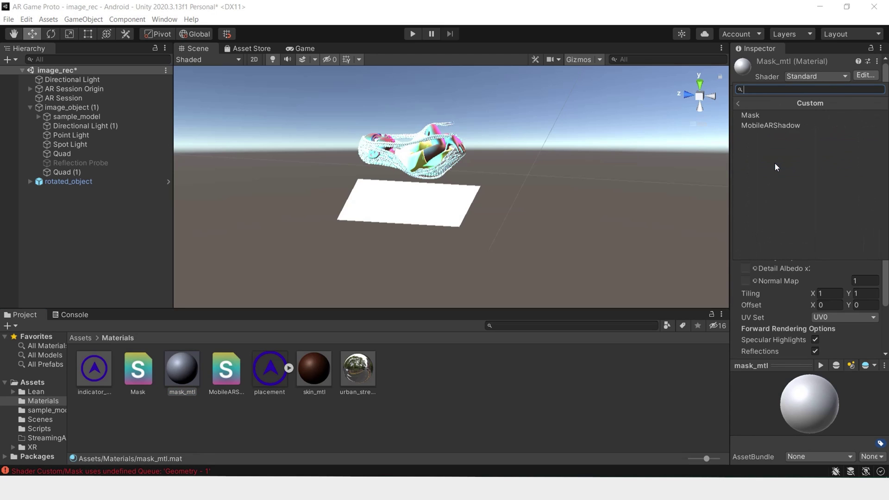
left_click(774, 114)
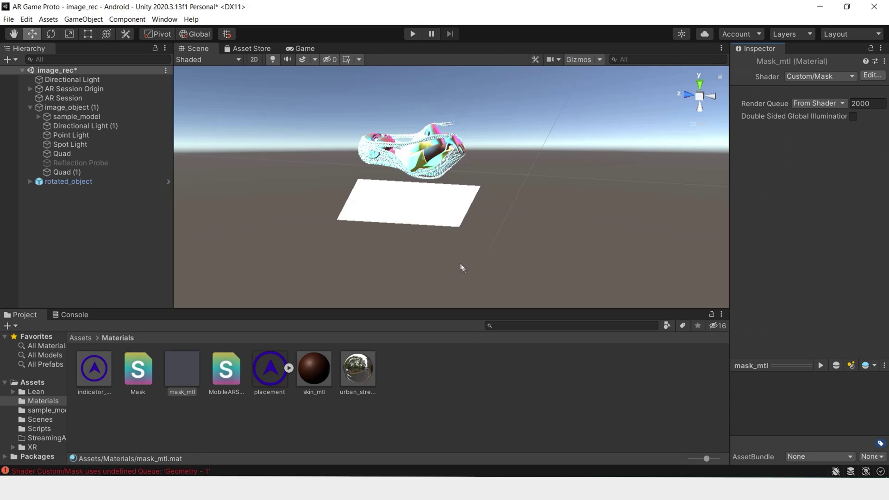
Duplicate Quad (1) into Quad (2) and position it at Z 0.06.
left_click(407, 212)
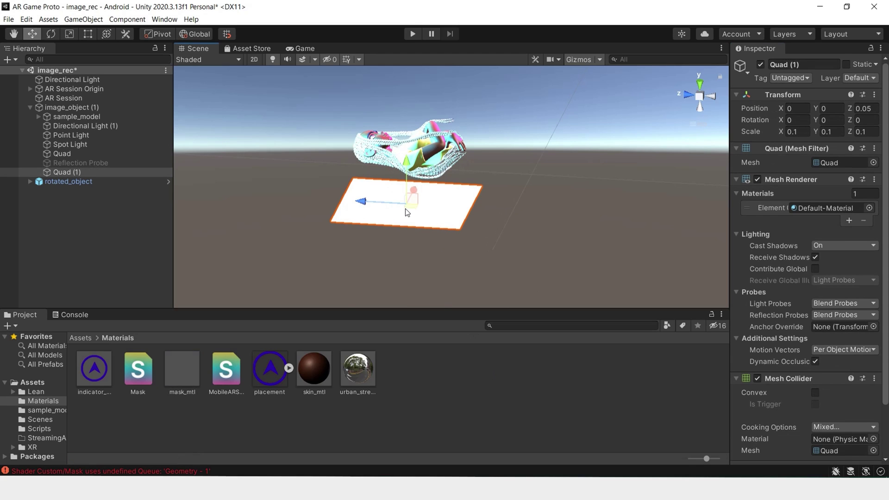
key("ctrl+d")
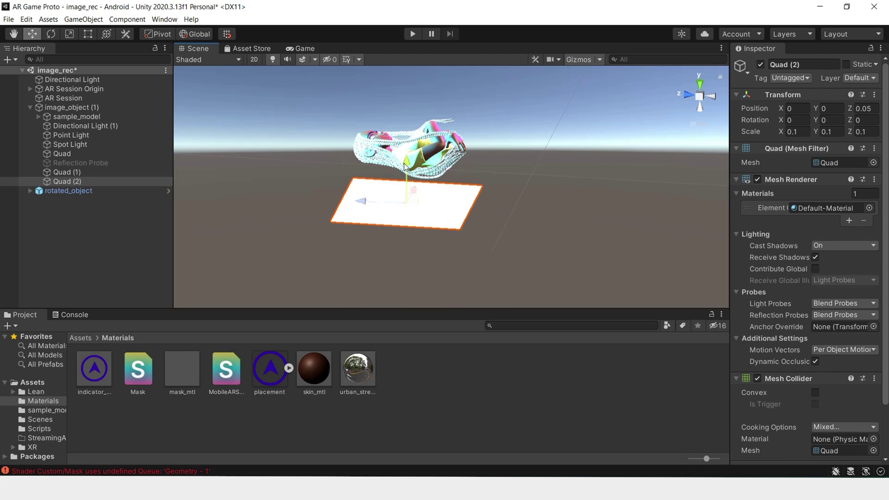
left_click_drag(405, 165, 589, 224)
key("ctrl+z")
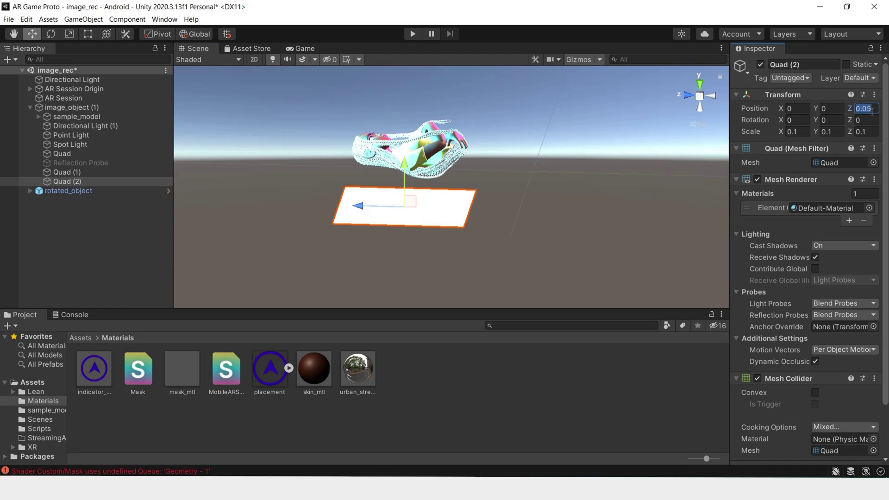
type("0.06")
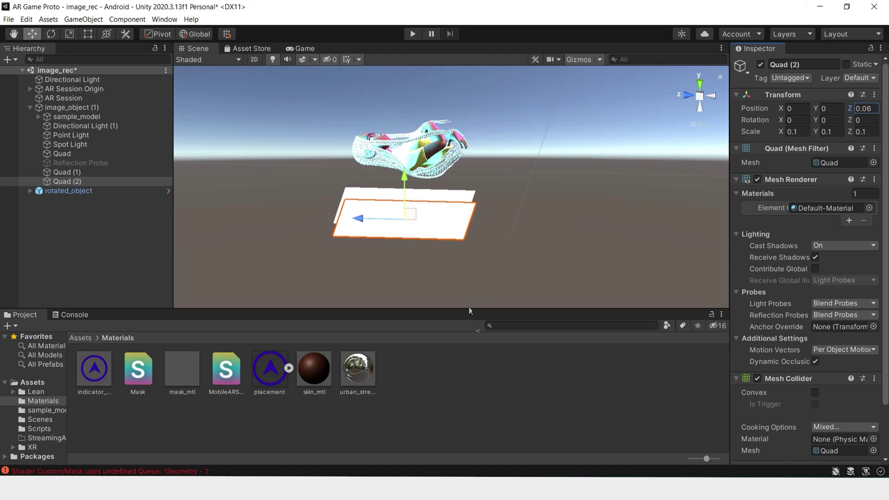
left_click_drag(484, 246, 495, 221, "alt")
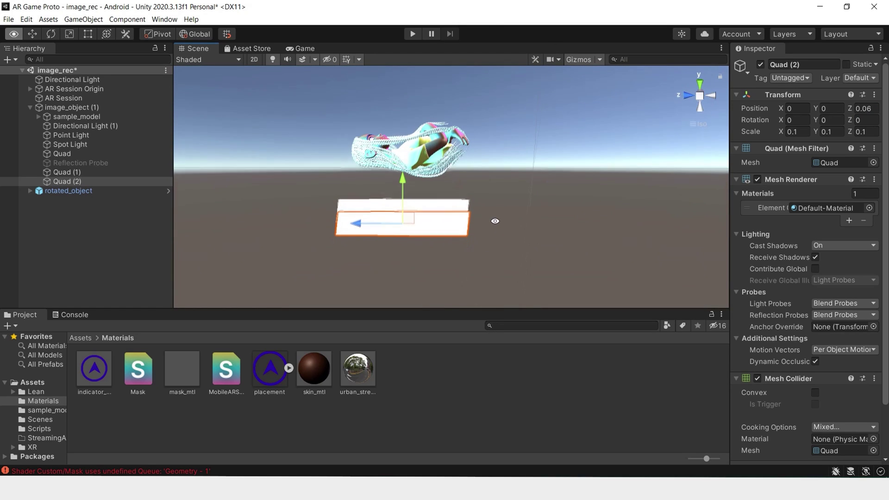
Turn Quad (2) to exactly 180° on the Y axis.
key("r")
key("e")
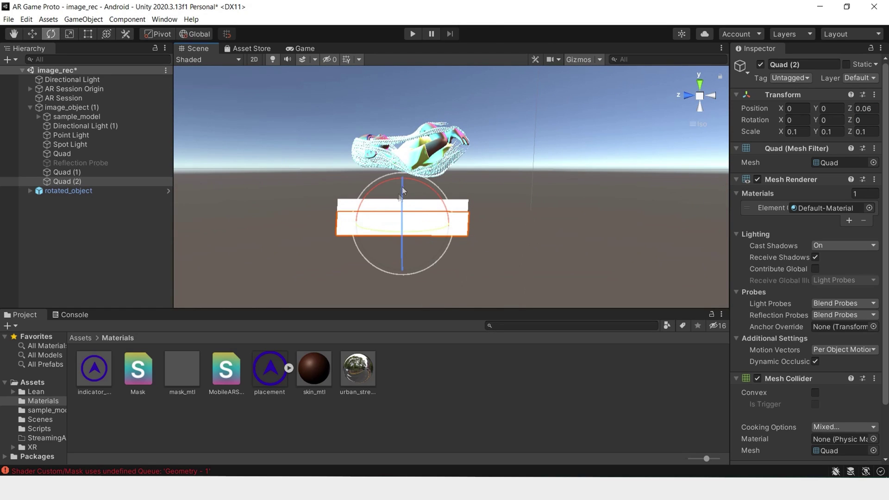
left_click_drag(402, 184, 393, 281)
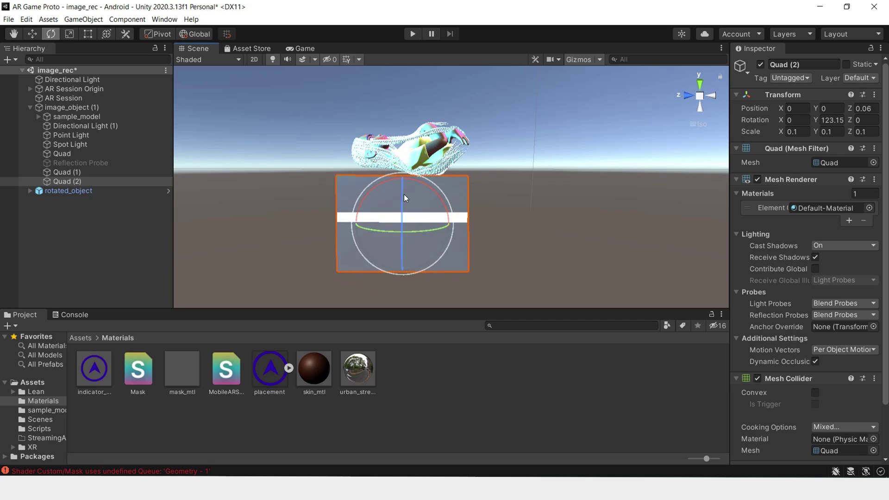
left_click_drag(403, 194, 870, 125)
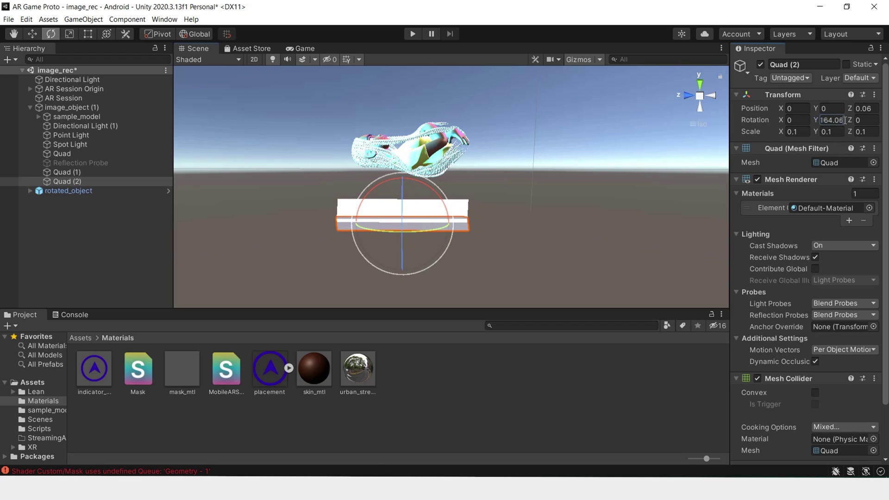
type("180")
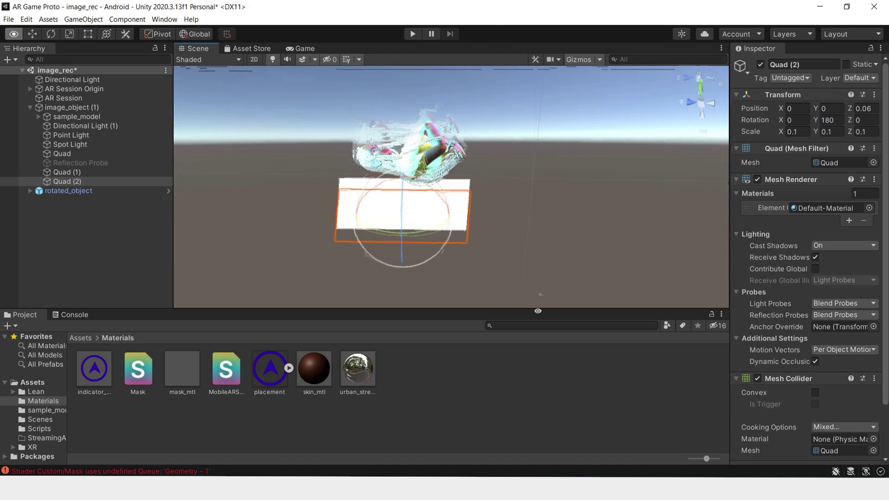
left_click_drag(463, 260, 464, 190, "alt")
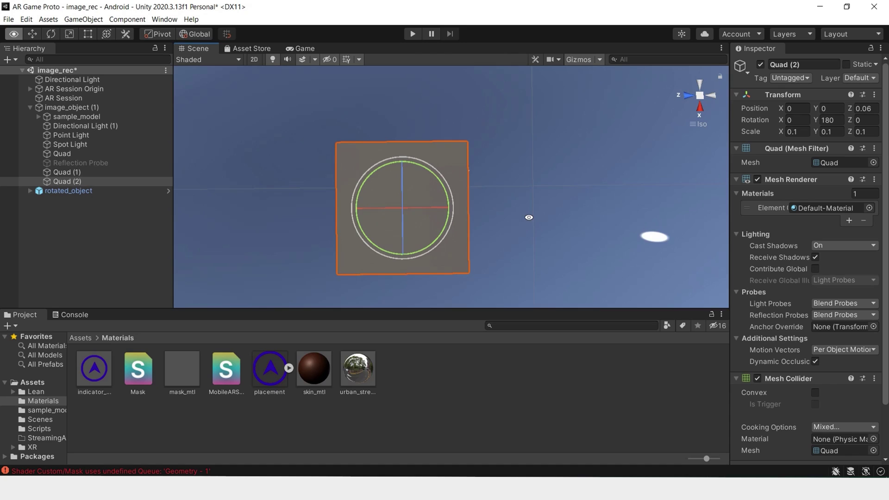
Apply the mask_mtl material from the Materials folder to Quad (2).
left_click_drag(529, 217, 563, 206, "alt")
left_click(543, 204)
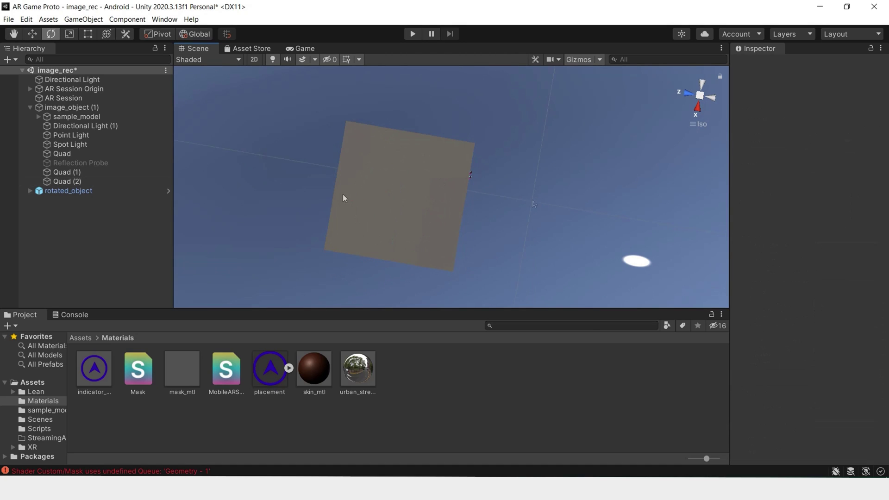
left_click(419, 197)
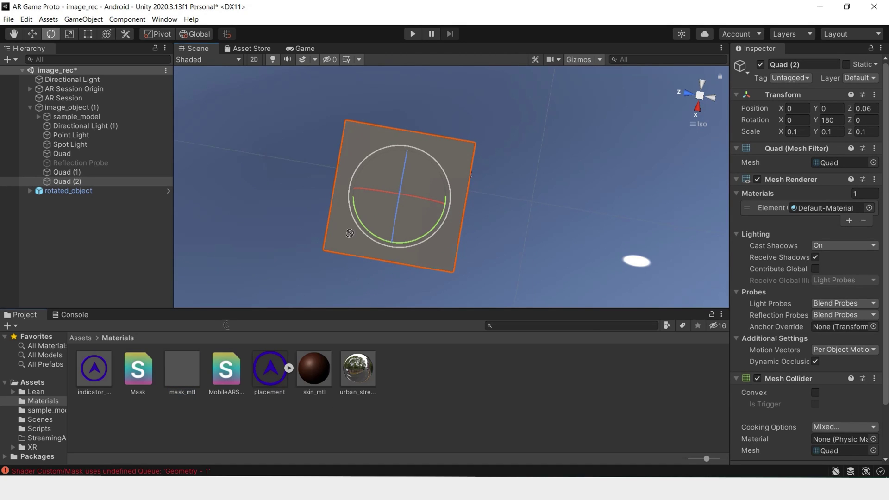
left_click_drag(349, 233, 351, 231)
left_click_drag(494, 246, 649, 321, "alt")
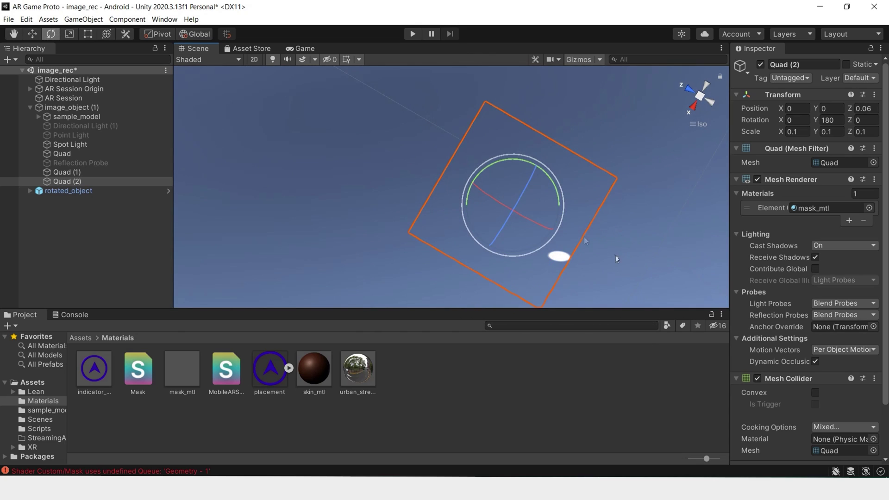
Orbit round the model to compare the see-through Quad (2) with Quad (1), which keeps Default-Material.
left_click_drag(452, 182, 402, 373)
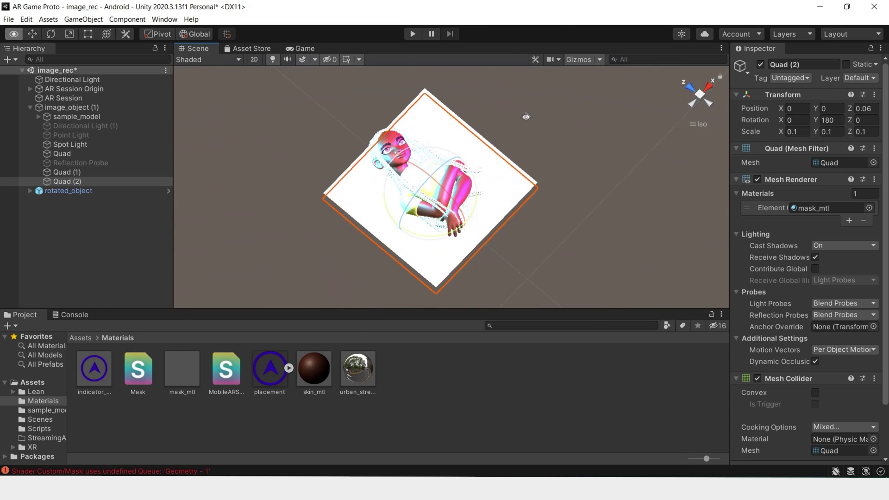
left_click_drag(526, 115, 415, 155, "alt")
left_click(115, 176)
left_click_drag(463, 179, 376, 199, "alt")
middle_click_drag(394, 188, 531, 191)
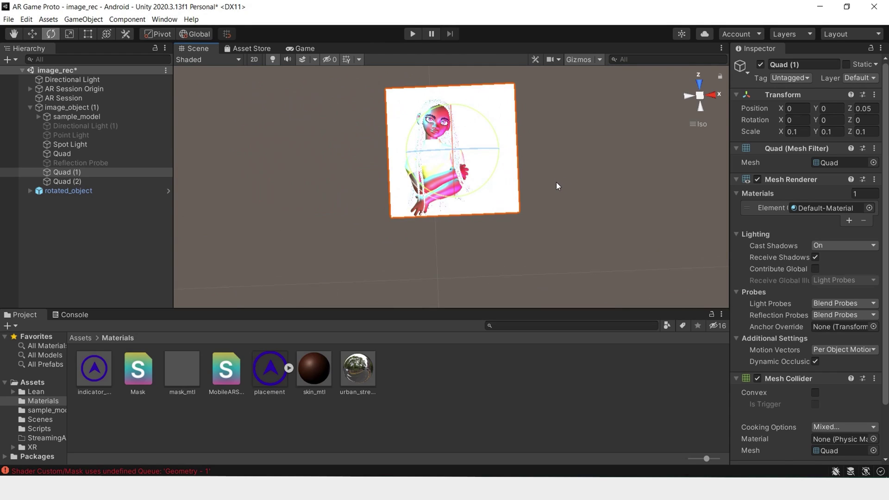
left_click(537, 194)
key("w")
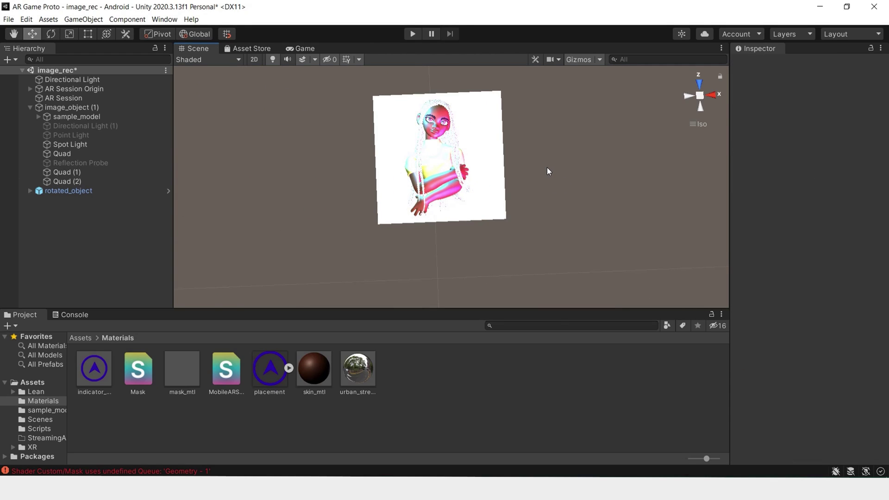
scroll(519, 194, "up", 2)
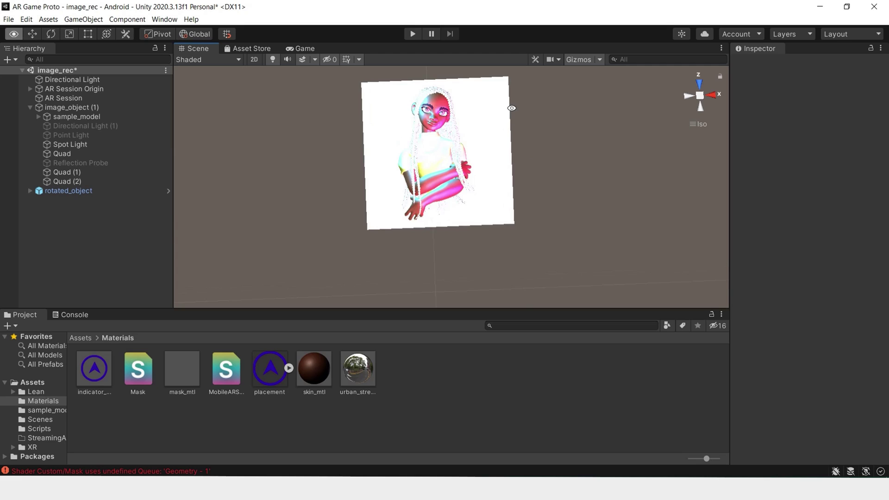
Position the new wall quads, setting Quad (4)'s Y position to 0.1.
left_click_drag(525, 129, 521, 232, "alt")
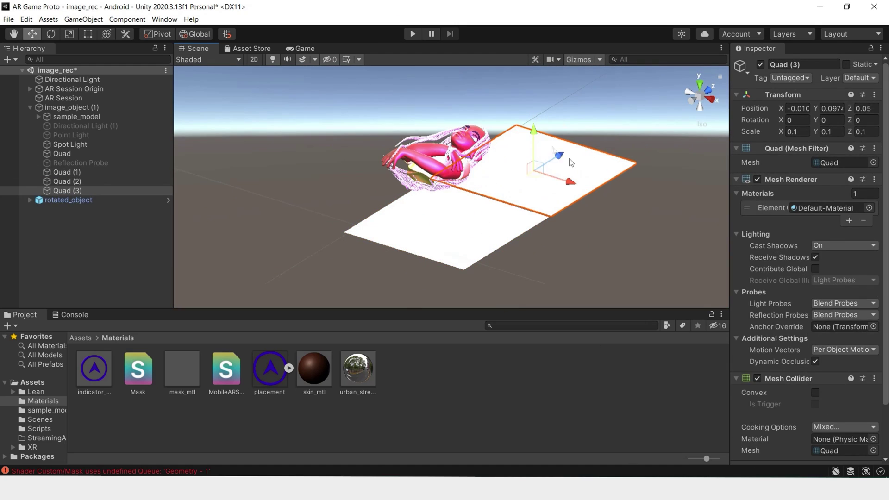
left_click(403, 301)
left_click(424, 304)
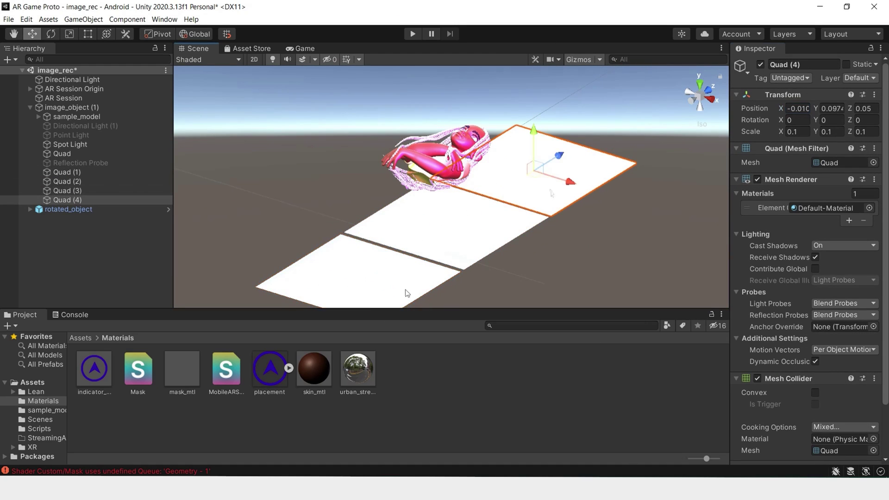
left_click(823, 108)
type("0.1")
key("Return")
left_click(67, 190)
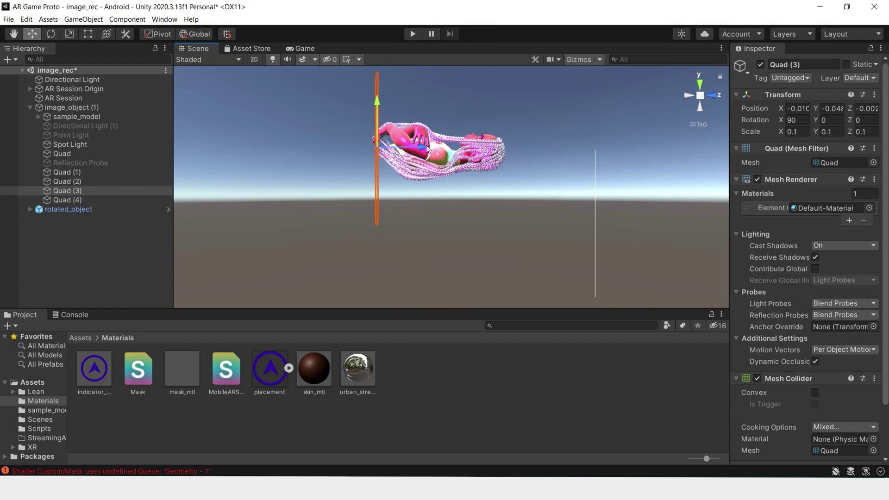
left_click(67, 200)
double_click(67, 200)
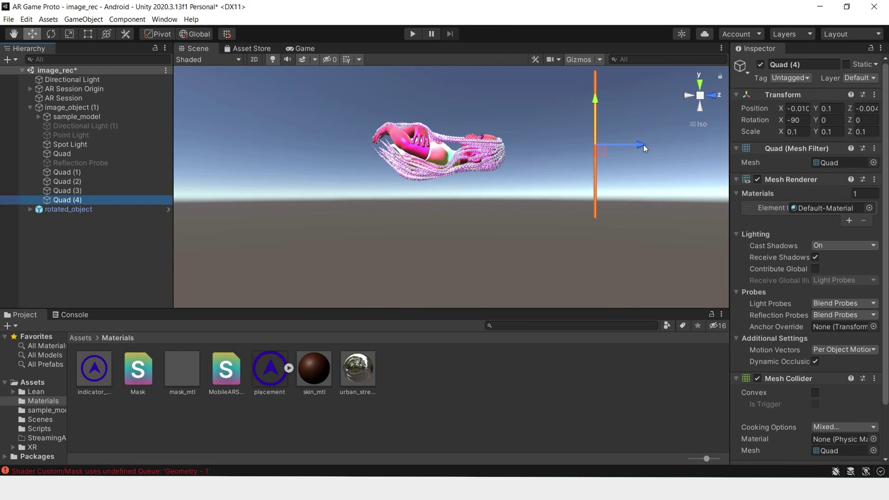
left_click_drag(324, 185, 621, 120, "alt")
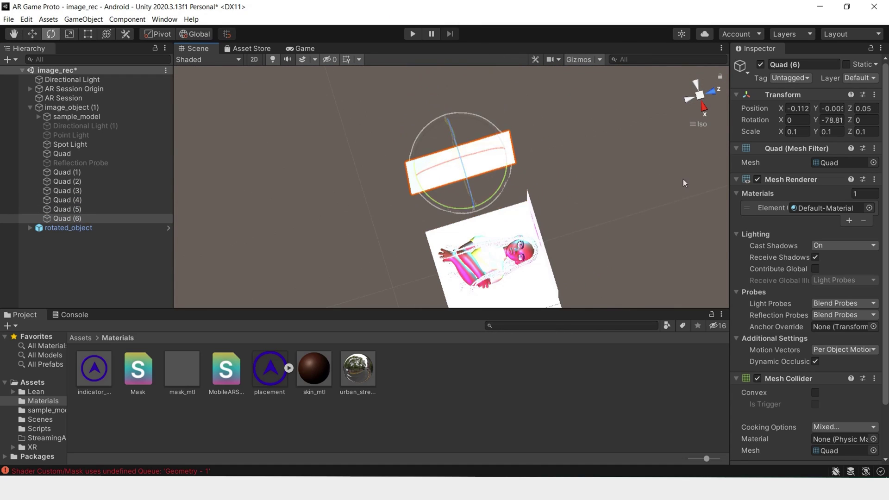
Duplicate the floor quad into more walls and set their Y rotation to -180.
left_click(476, 236, "shift")
left_click_drag(476, 236, 665, 363, "alt")
left_click(444, 242)
key("ctrl+d")
left_click(699, 85)
key("r")
key("w")
key("ctrl+d")
key("e")
left_click(829, 119)
type("-180")
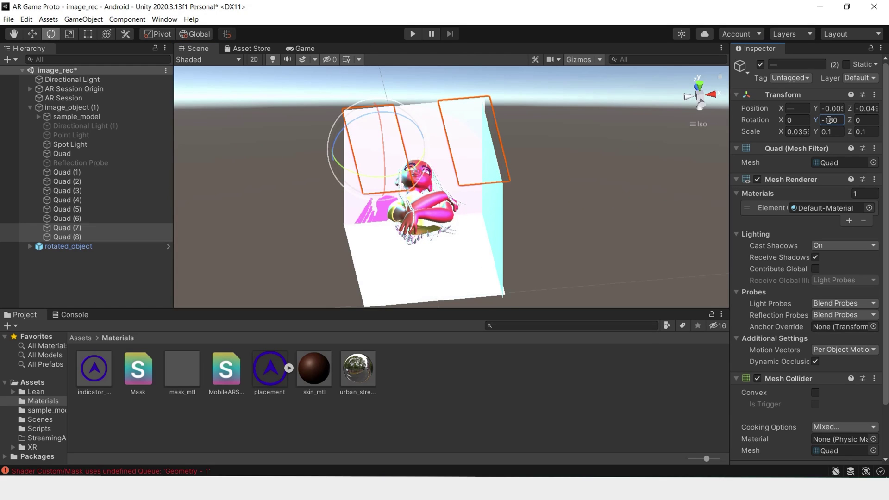
type("q")
Select all the box's wall quads, Quad (1) through Quad (8).
left_click_drag(463, 116, 578, 206, "alt")
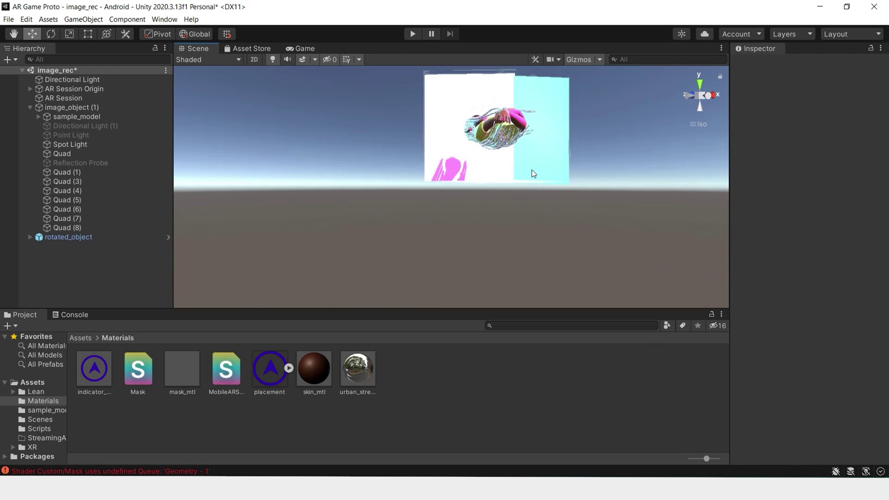
left_click_drag(508, 210, 537, 259, "alt")
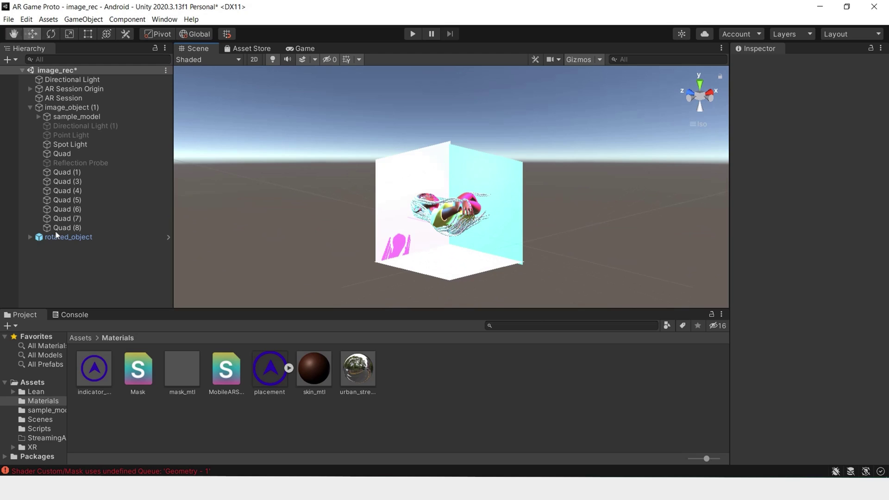
key("w")
left_click(79, 165)
left_click(76, 173)
left_click(79, 227, "shift")
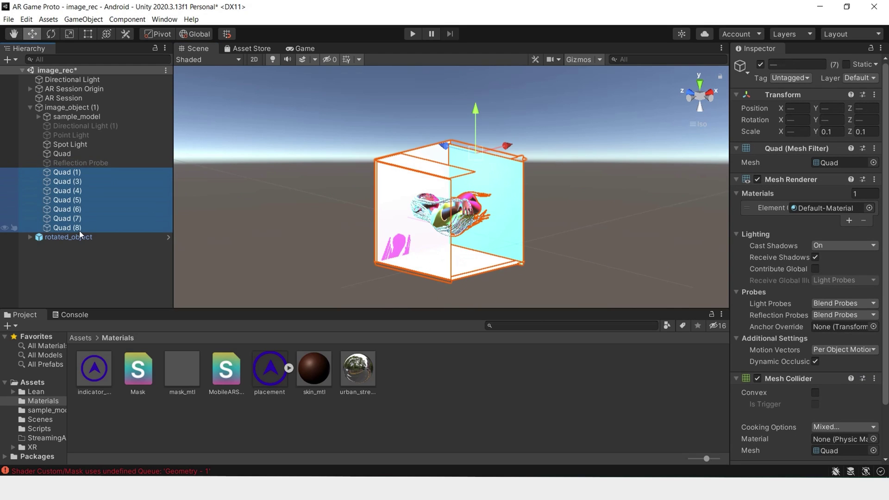
left_click_drag(442, 183, 313, 355, "alt")
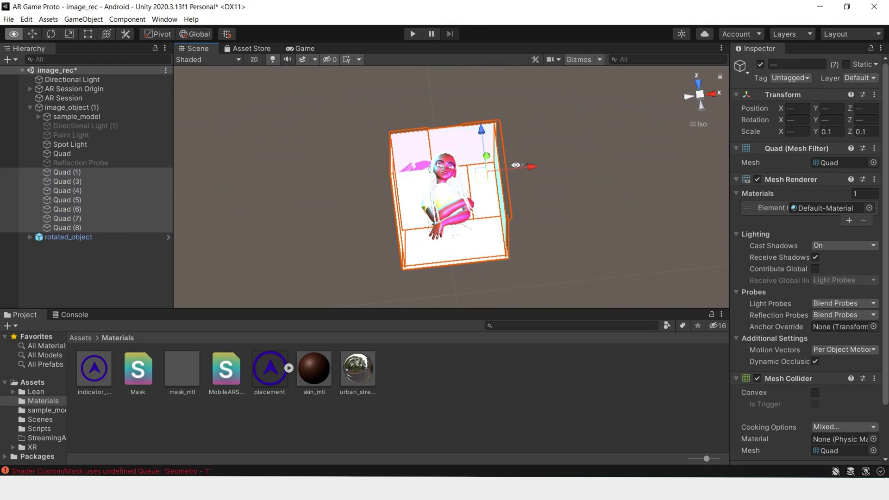
left_click_drag(515, 165, 460, 234, "alt")
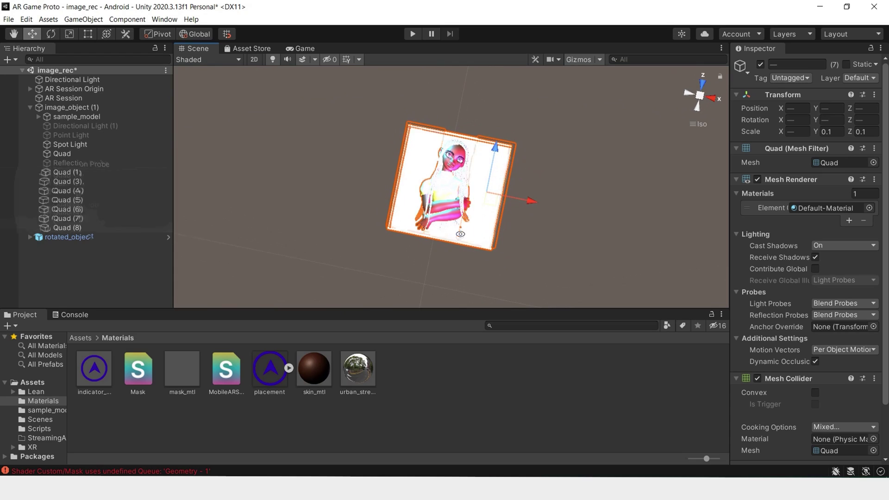
Duplicate the wall quads and scale the copies up slightly to 0.1192 as an outer shell.
key("ctrl+d")
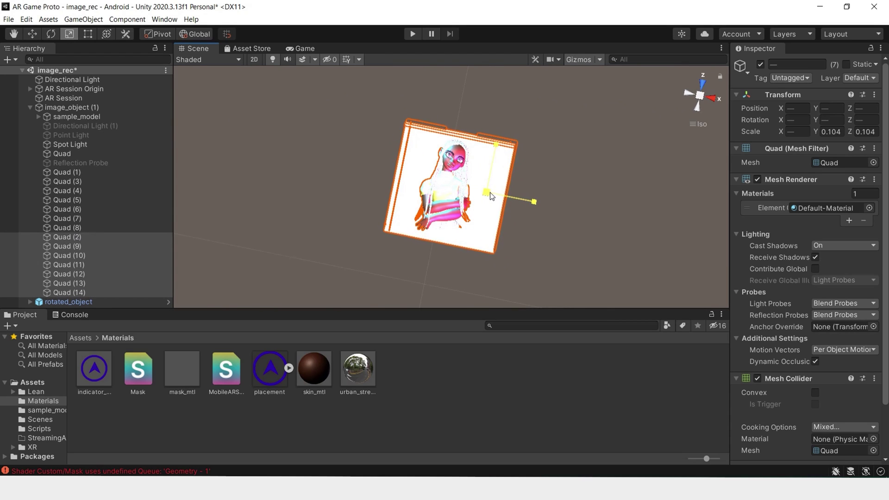
left_click_drag(492, 196, 499, 195)
left_click_drag(435, 232, 491, 243, "alt")
left_click(520, 245)
left_click(477, 244)
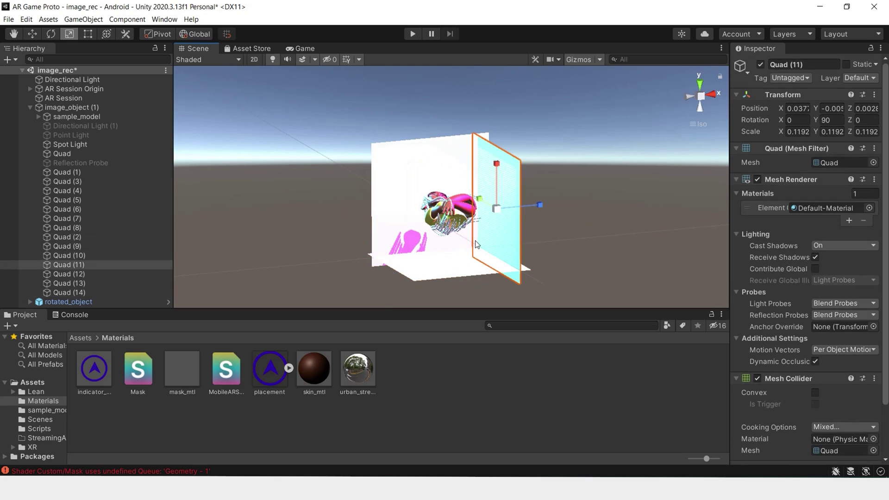
left_click(86, 292)
double_click(68, 237)
left_click_drag(463, 208, 390, 253, "alt")
Check the outer-shell quads, including Quad (10)'s rotation values, around the box.
left_click(417, 194)
key("e")
left_click(400, 227)
left_click(400, 227)
left_click(401, 226)
left_click(799, 120)
left_click(398, 231)
left_click(391, 246)
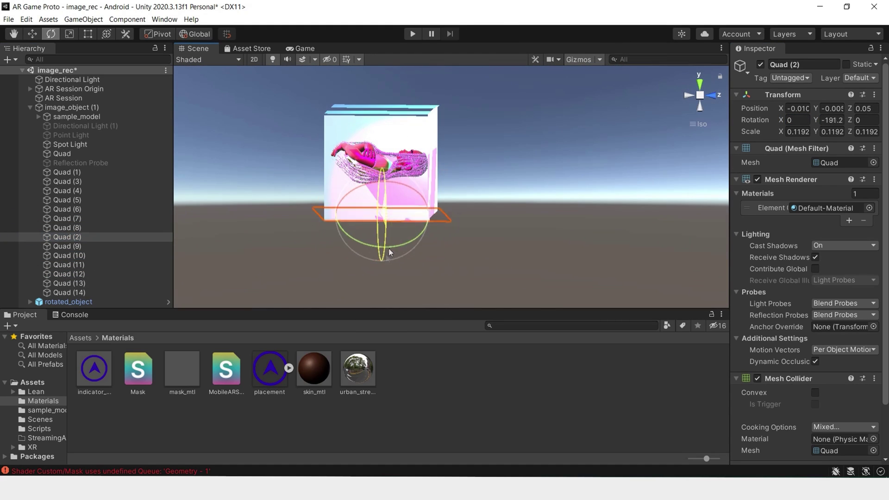
left_click_drag(371, 218, 505, 144, "alt")
left_click(358, 168)
left_click(68, 274)
left_click(590, 179)
left_click_drag(590, 179, 226, 272, "alt")
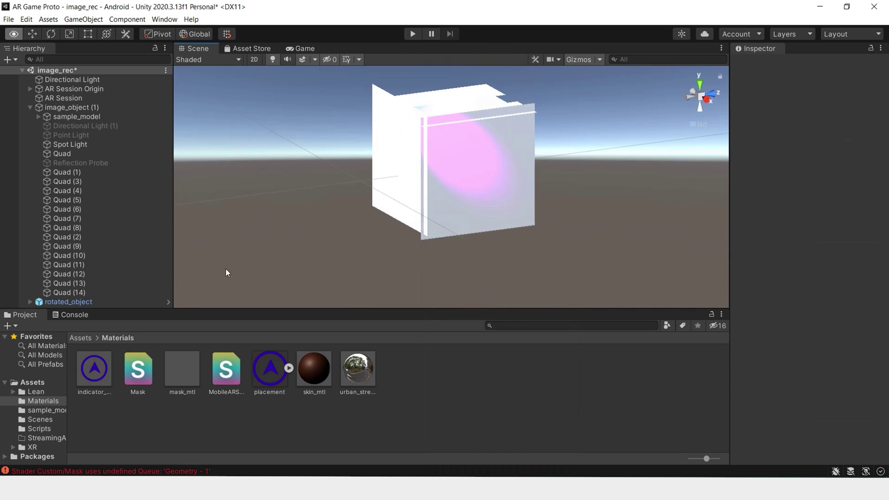
Wrap Quad (2) in an empty parent named outside_walls and move Quad (9)–(14) into it.
double_click(67, 246)
left_click(77, 237)
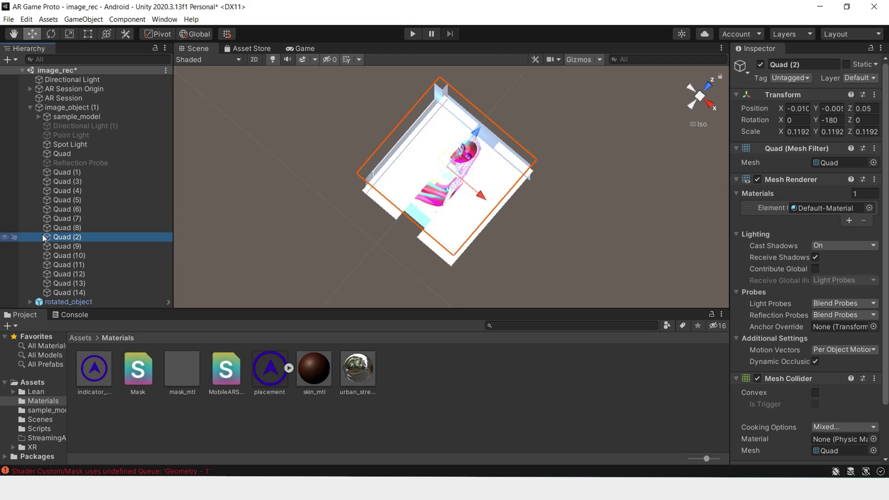
right_click(72, 237)
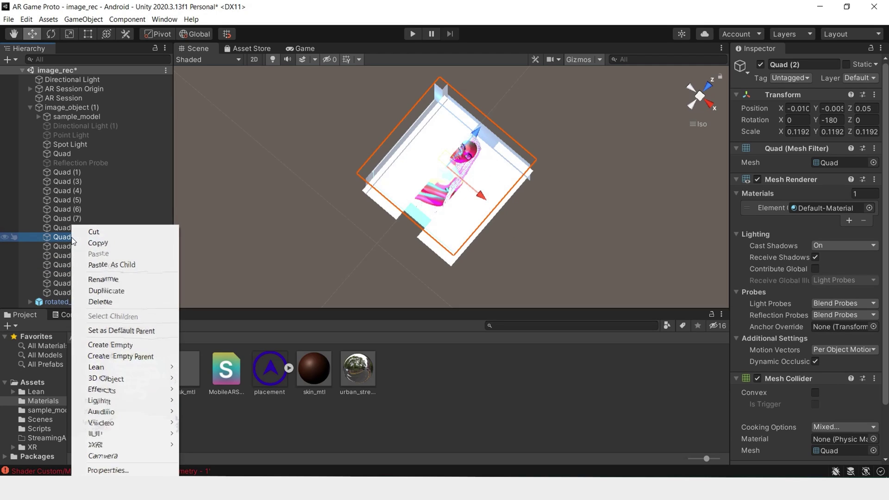
left_click(136, 356)
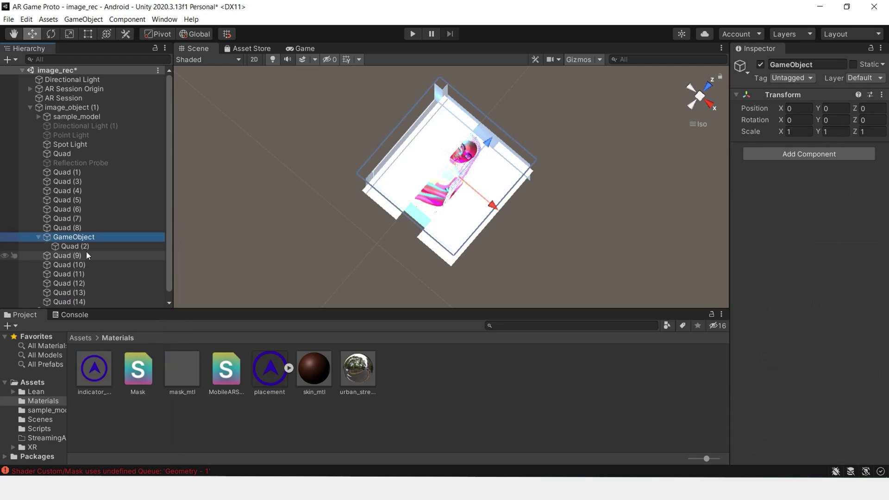
double_click(94, 237)
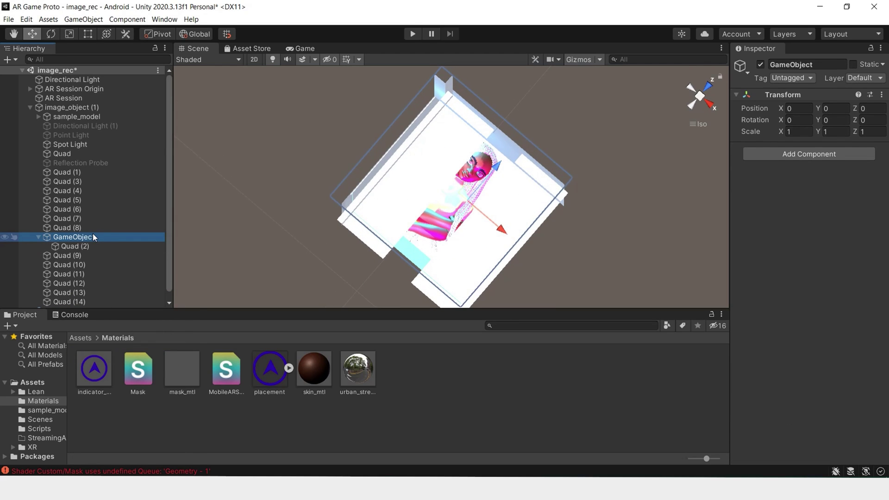
right_click(92, 236)
left_click(126, 279)
type("outsid")
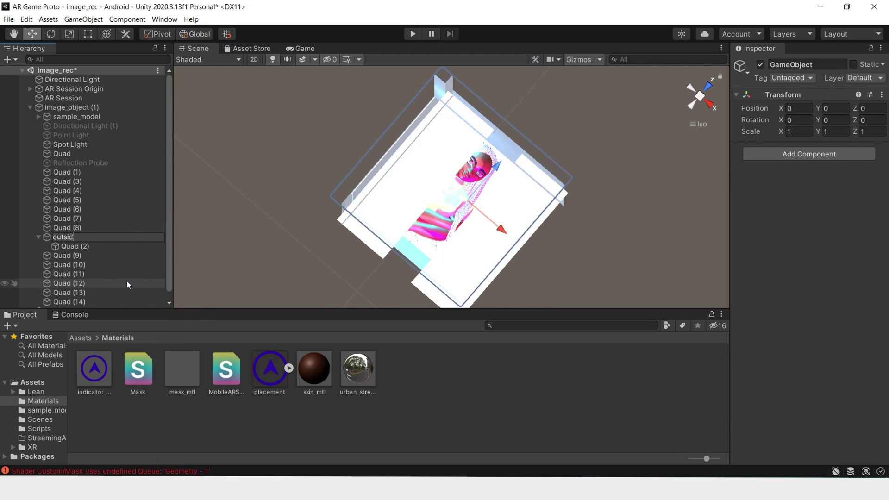
type("e_walls")
key("Return")
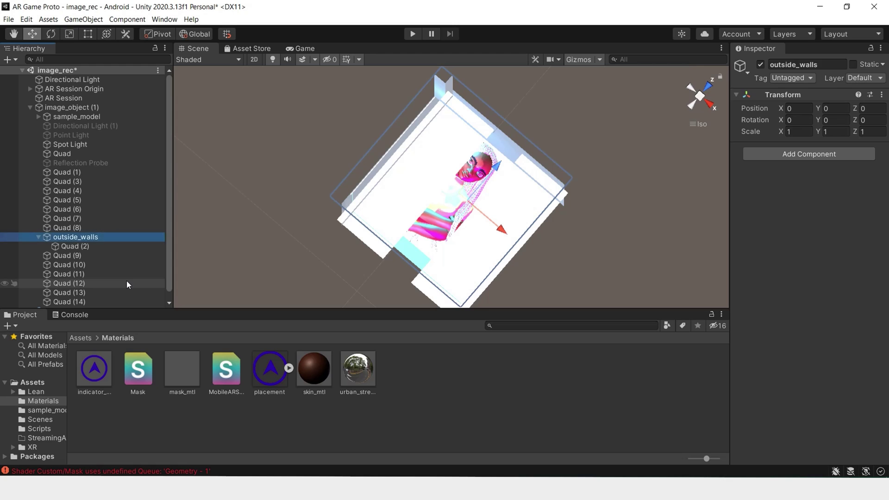
left_click(80, 259)
key("shift+Down")
key("shift+Down")
key("shift+Down")
key("shift+Down")
key("shift+Down")
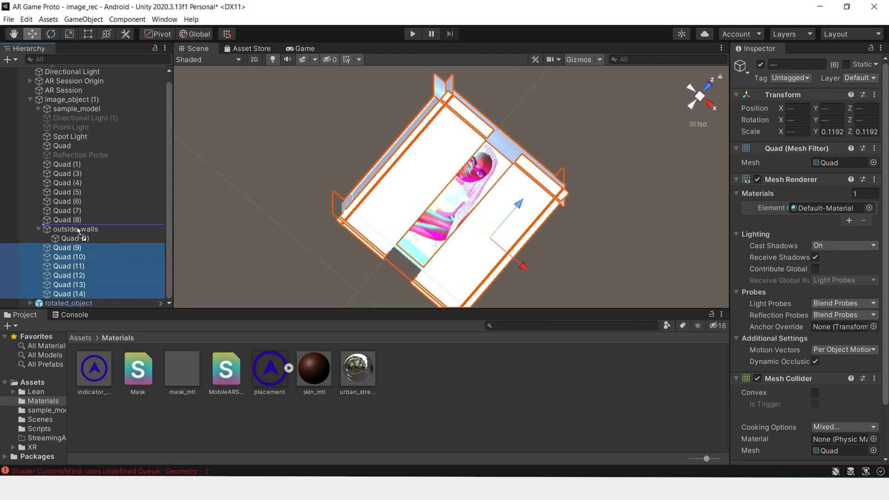
left_click_drag(77, 238, 74, 229)
left_click(39, 229)
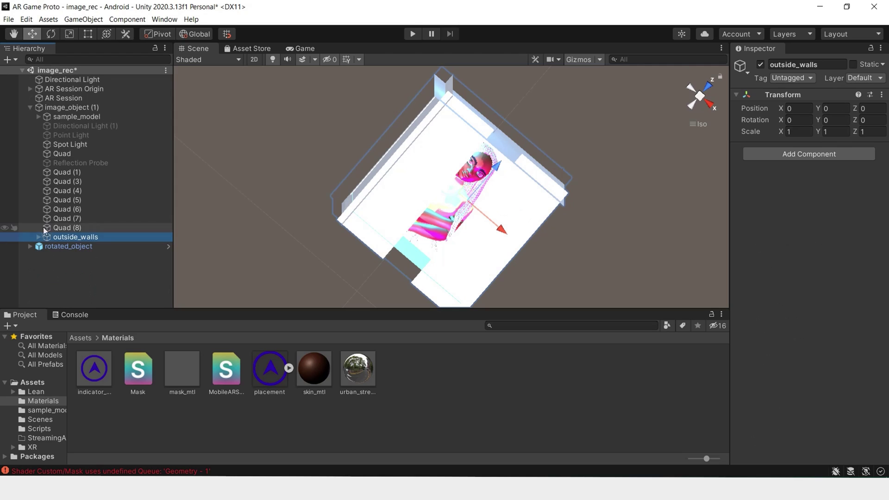
Wrap Quad (1) in an empty parent named Inside_walls and move Quad (3)–(8) into it.
right_click(65, 172)
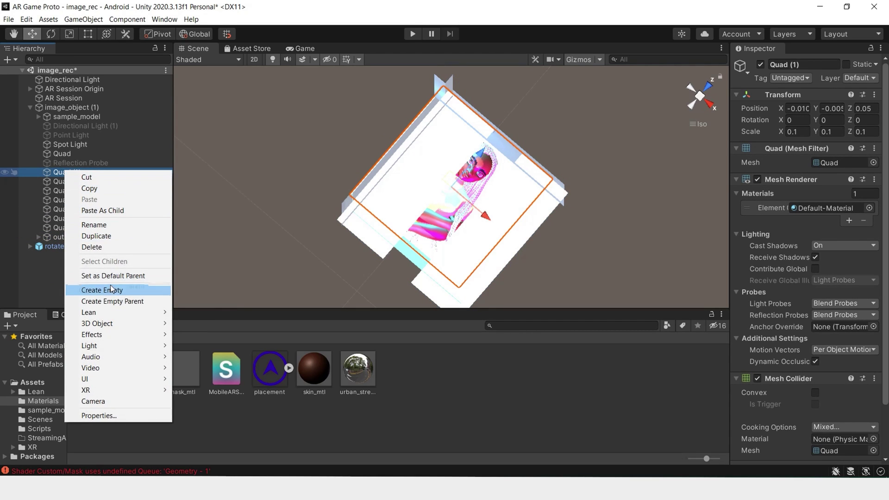
left_click(112, 302)
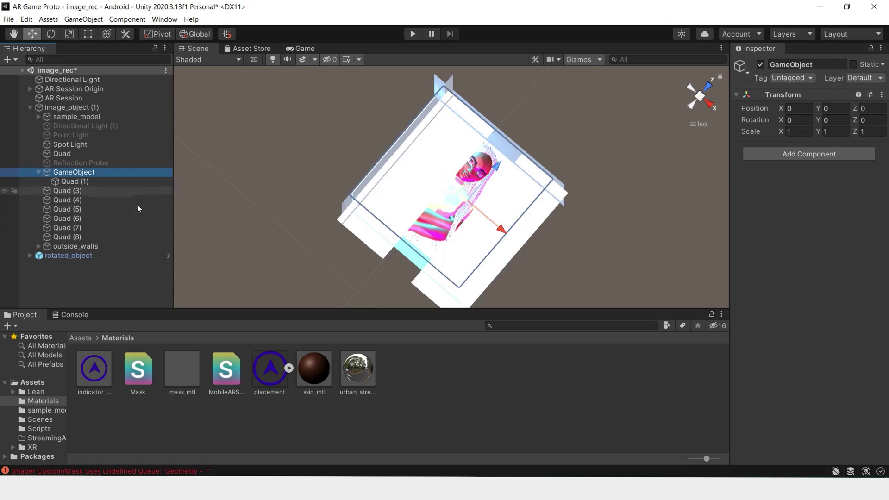
right_click(89, 174)
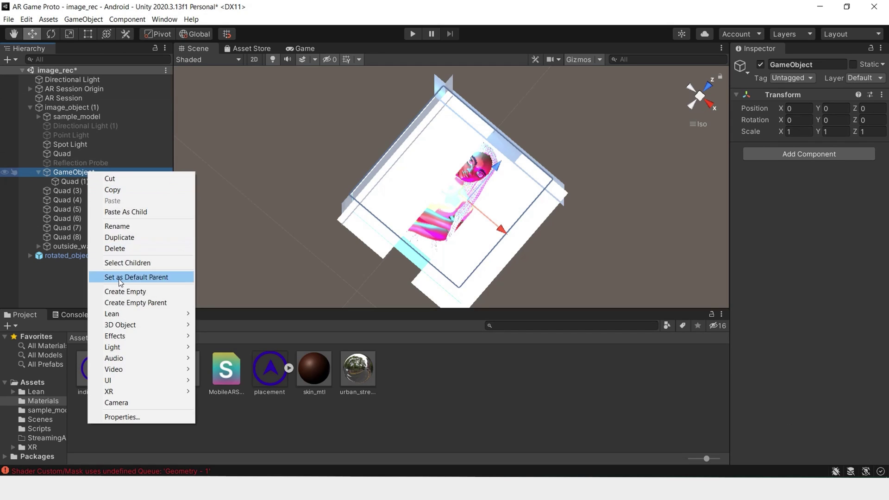
left_click(126, 226)
type("Inside_walls")
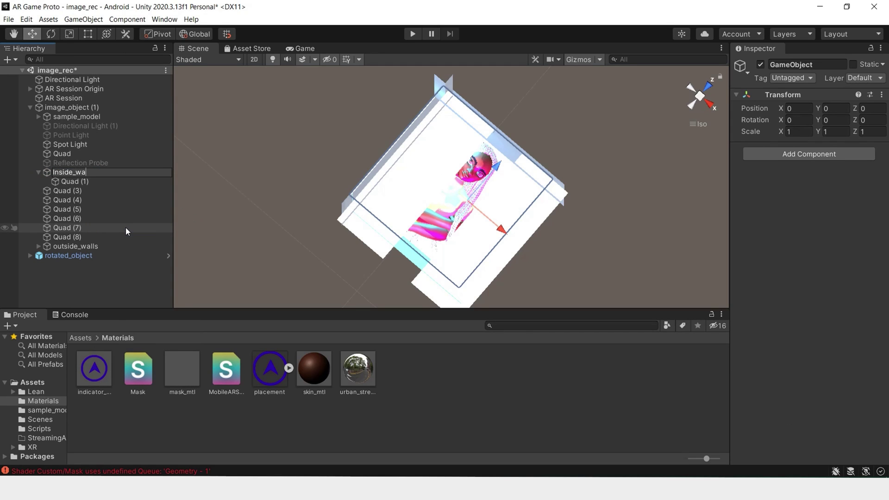
key("Return")
left_click(84, 190)
left_click(76, 237, "shift")
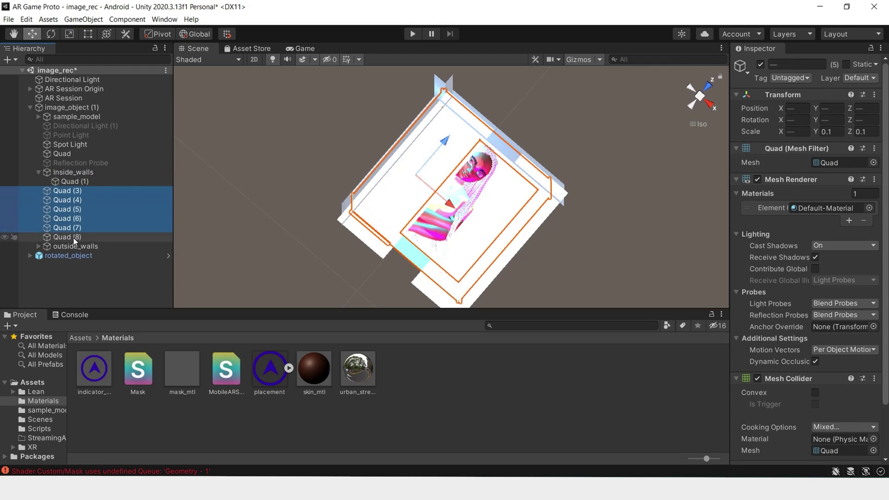
left_click_drag(73, 238, 75, 172)
left_click(39, 172)
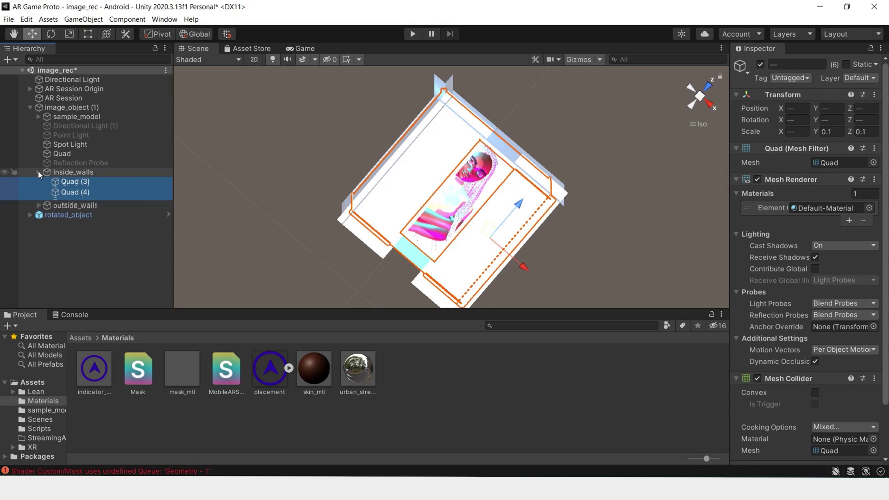
left_click(74, 173)
Disable Inside_walls, drop mask_mtl onto the outer walls, then re-enable Inside_walls.
left_click(76, 181)
left_click(91, 173)
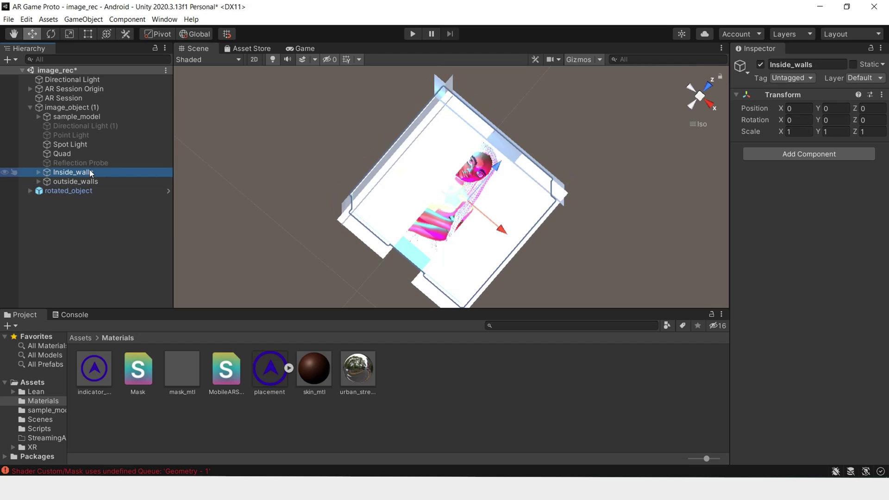
left_click(761, 64)
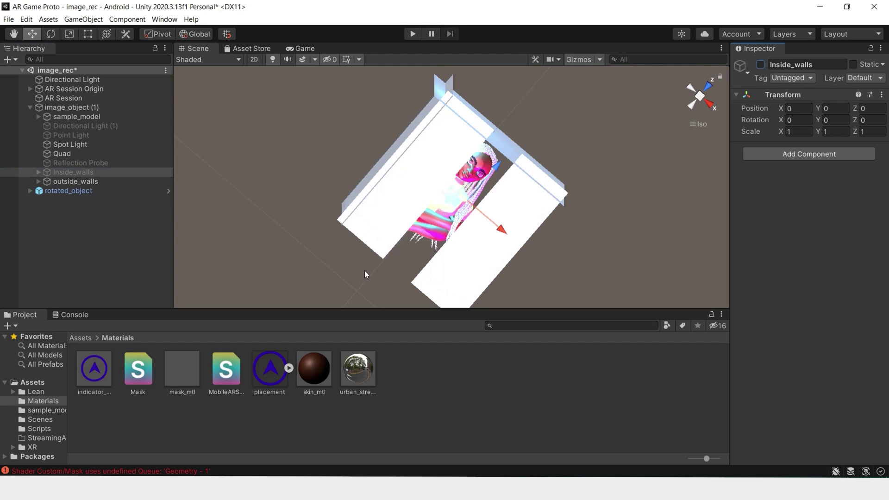
left_click_drag(336, 214, 352, 167, "alt")
left_click_drag(185, 389, 442, 127)
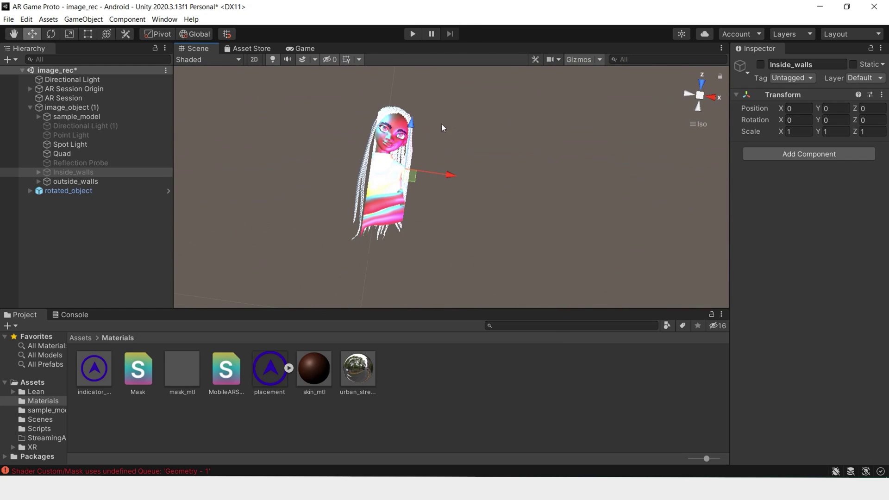
left_click(110, 169)
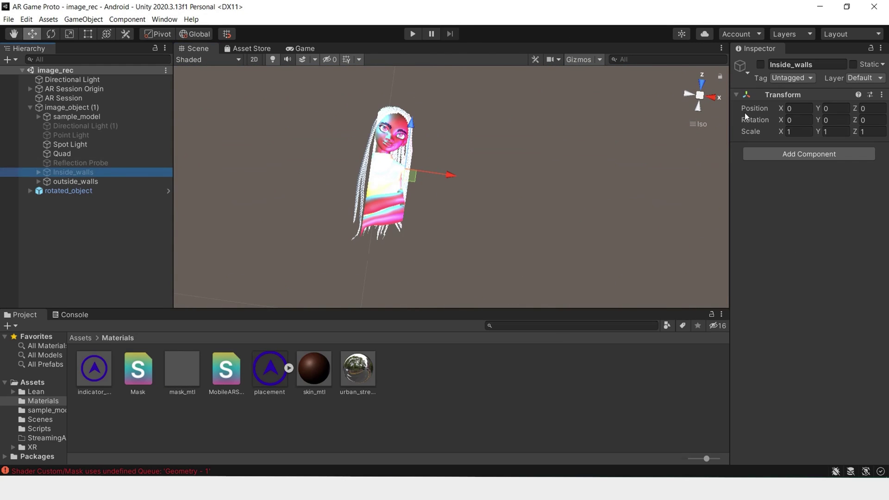
left_click(761, 65)
left_click_drag(588, 131, 463, 162, "alt")
left_click(142, 412)
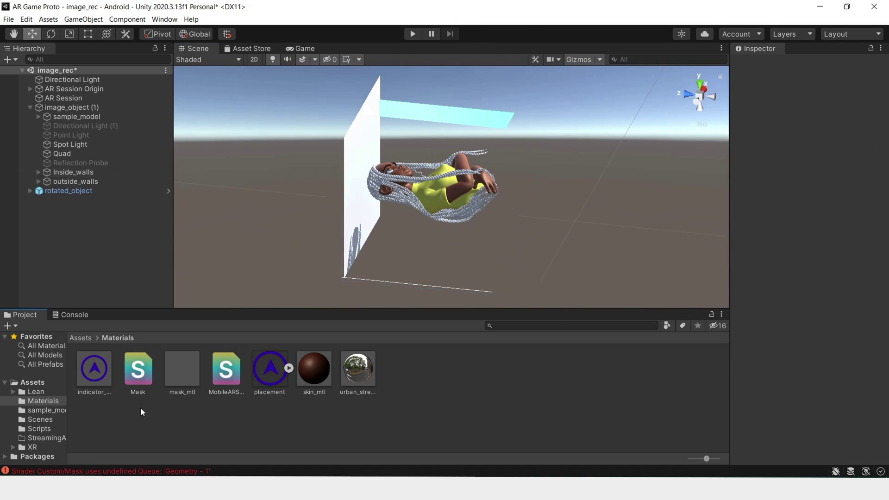
Save the scene with Ctrl+S and collapse image_object (1)'s children in the Hierarchy.
key("ctrl+s")
left_click(90, 117)
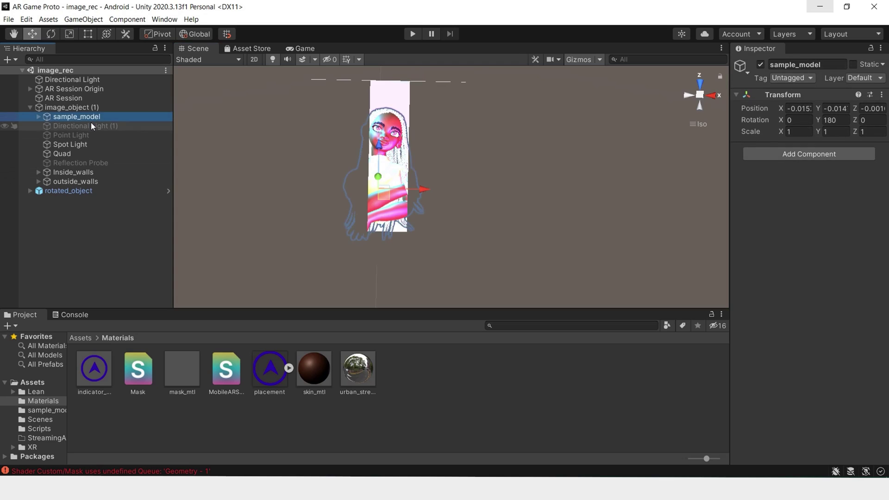
left_click(91, 124)
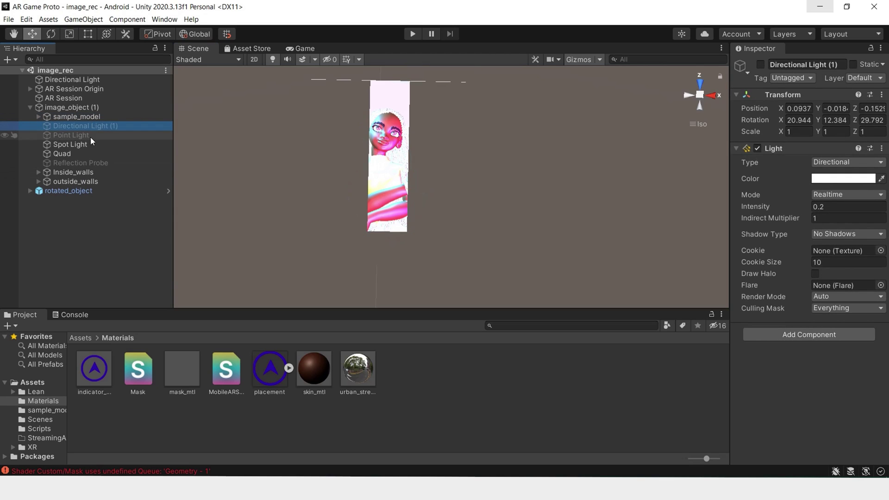
left_click(81, 181)
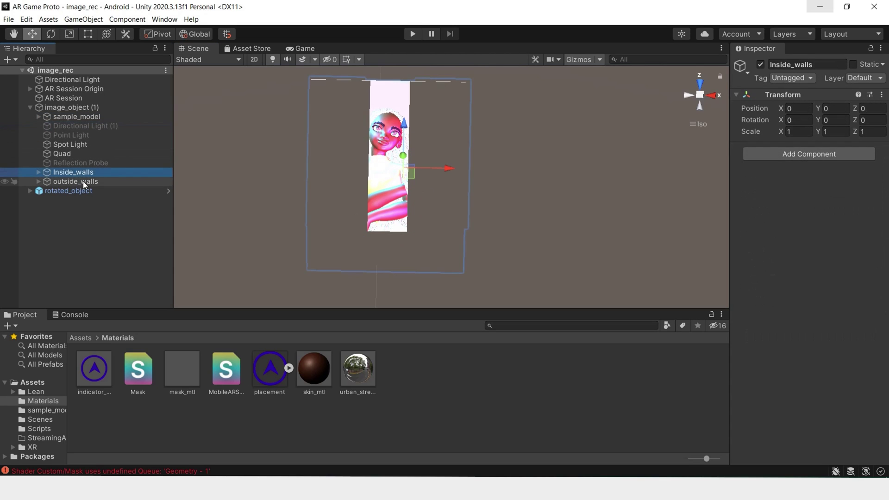
left_click(42, 107)
left_click(29, 107)
left_click(75, 107)
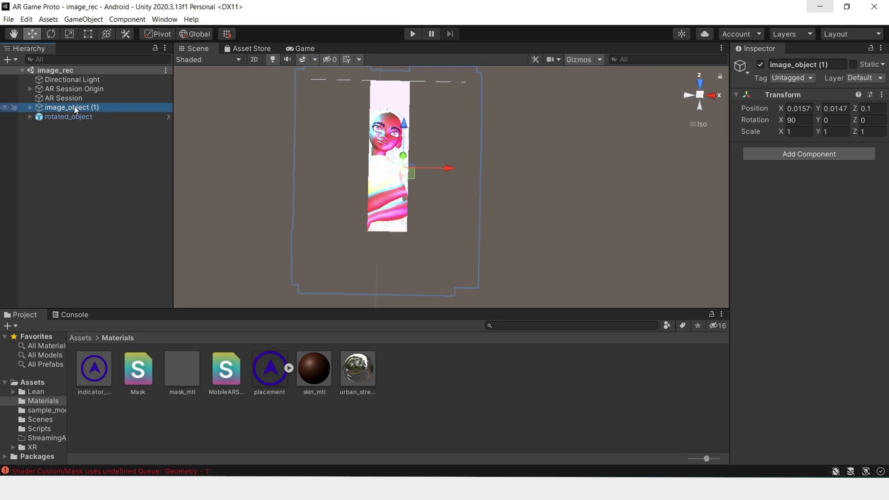
Create an empty object named object_occ and nest image_object (1) under it.
double_click(85, 107)
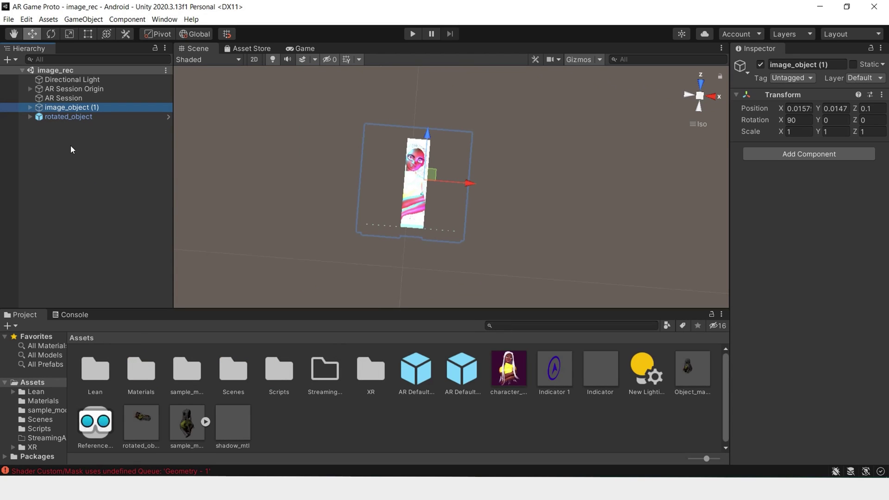
right_click(71, 149)
left_click(119, 266)
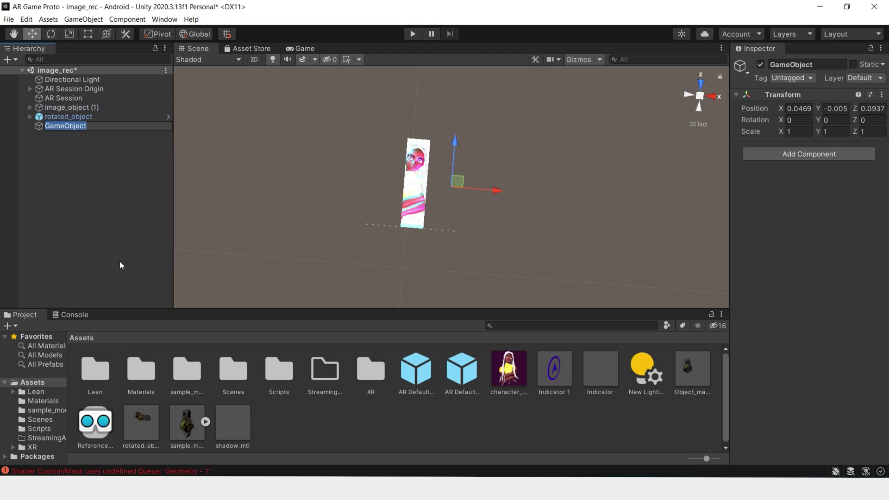
type("object_occ")
key("Return")
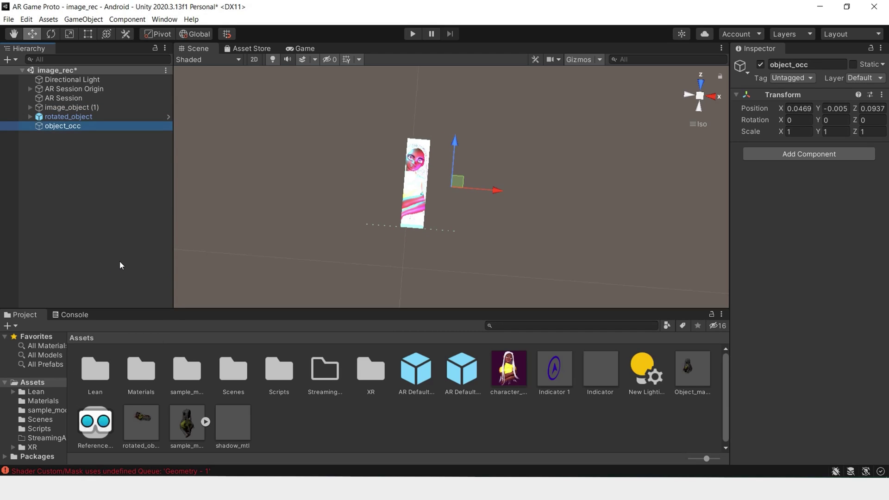
left_click(78, 106)
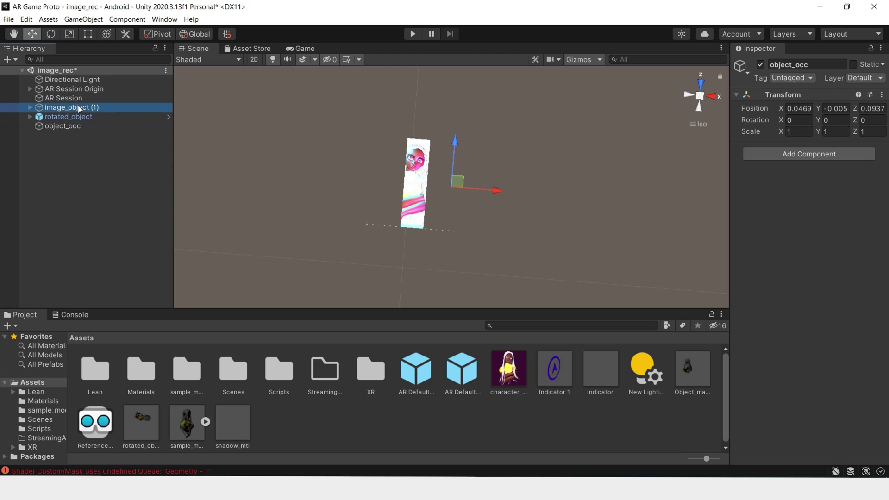
left_click_drag(81, 106, 83, 126)
left_click(30, 117)
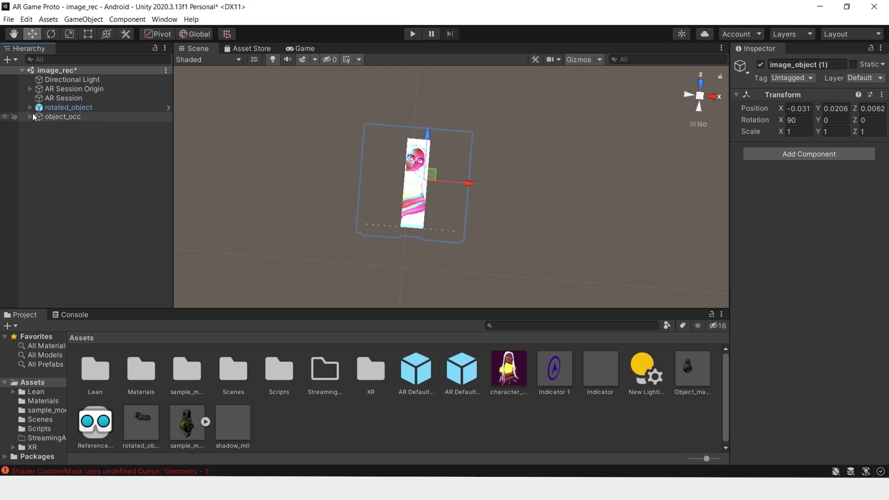
Delete rotated_object and save object_occ as a prefab in the Assets folder.
left_click(54, 108)
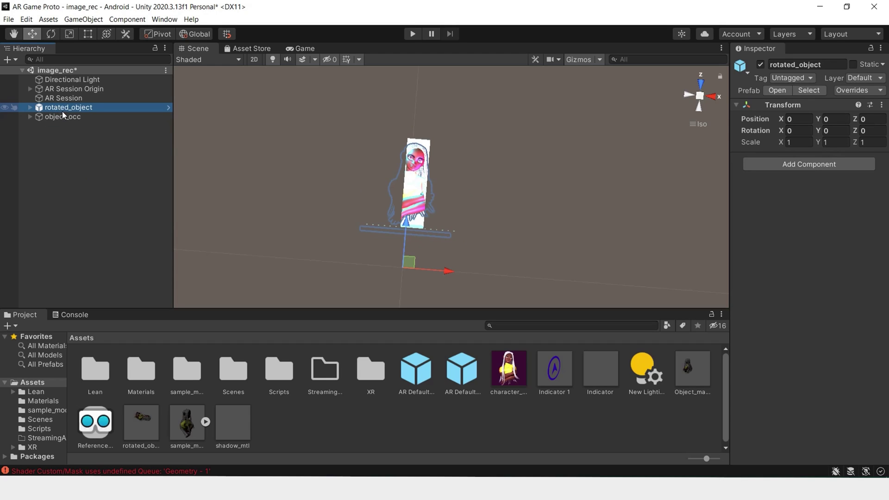
left_click(62, 117)
key("Delete")
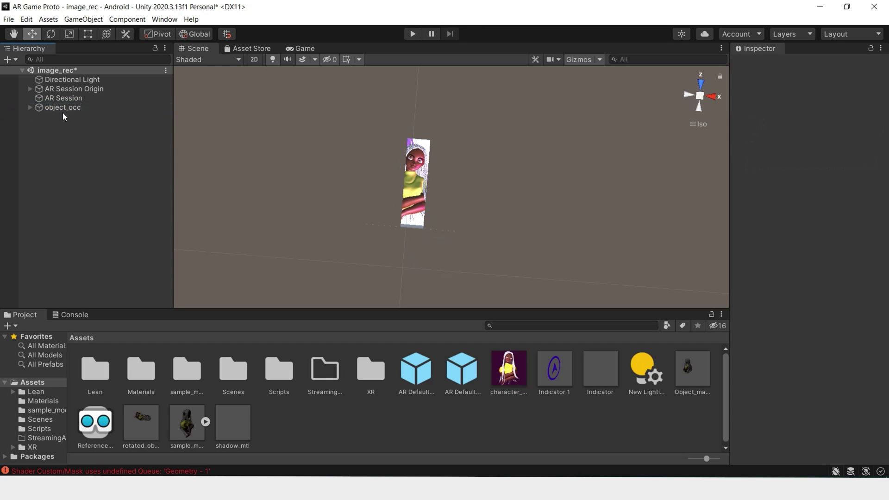
left_click(62, 110)
left_click(29, 107)
left_click(66, 108)
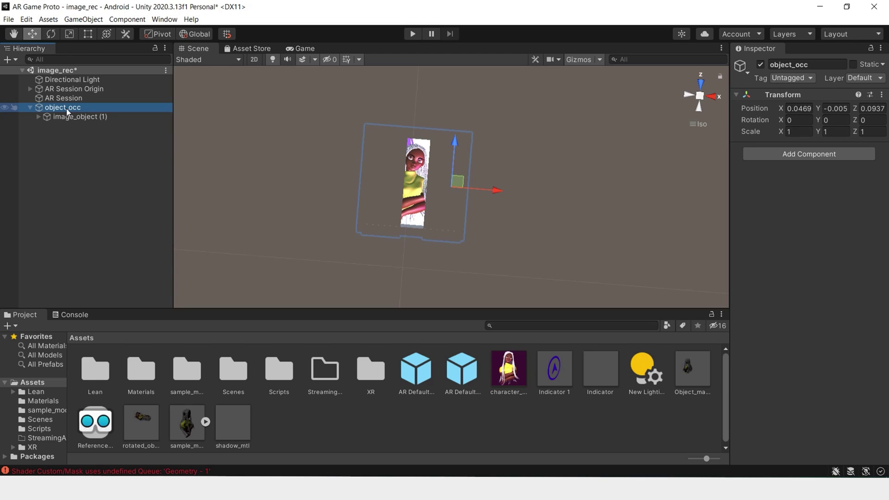
key("Return")
left_click_drag(53, 108, 448, 422)
left_click(66, 108)
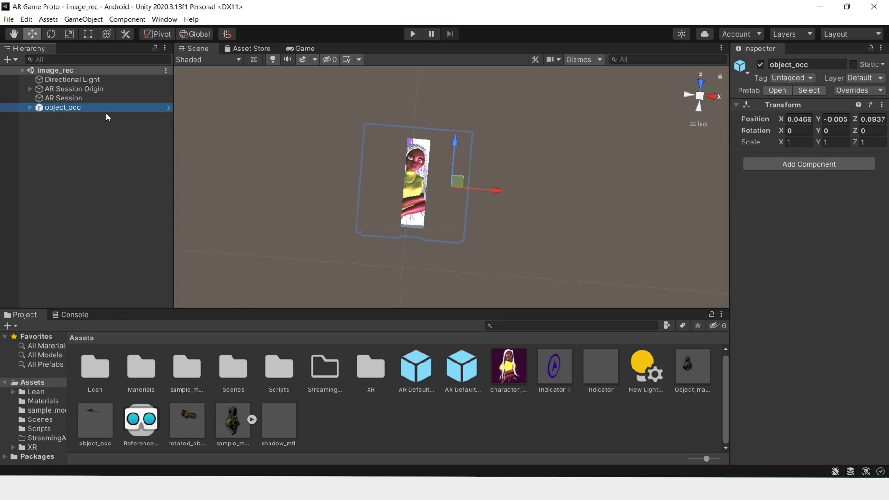
Delete the object_occ instance and set the object_occ prefab as AR Session Origin's Tracked Image Prefab.
key("Delete")
left_click(84, 88)
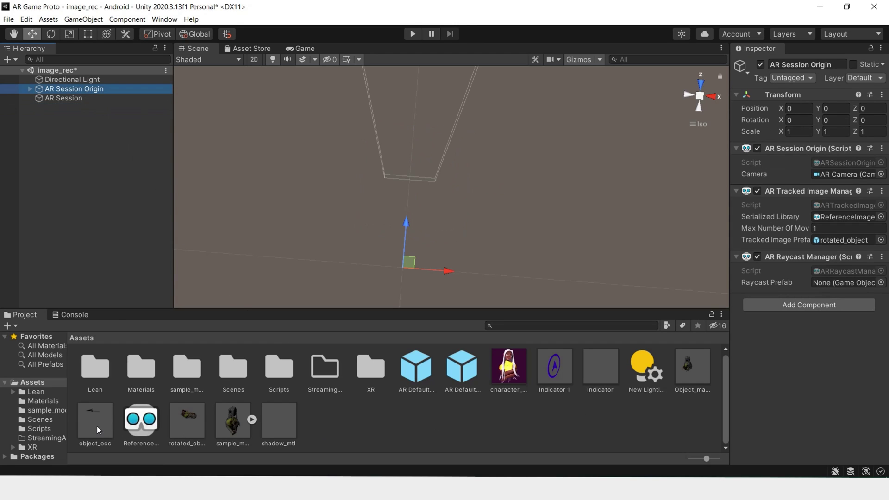
left_click_drag(98, 430, 810, 254)
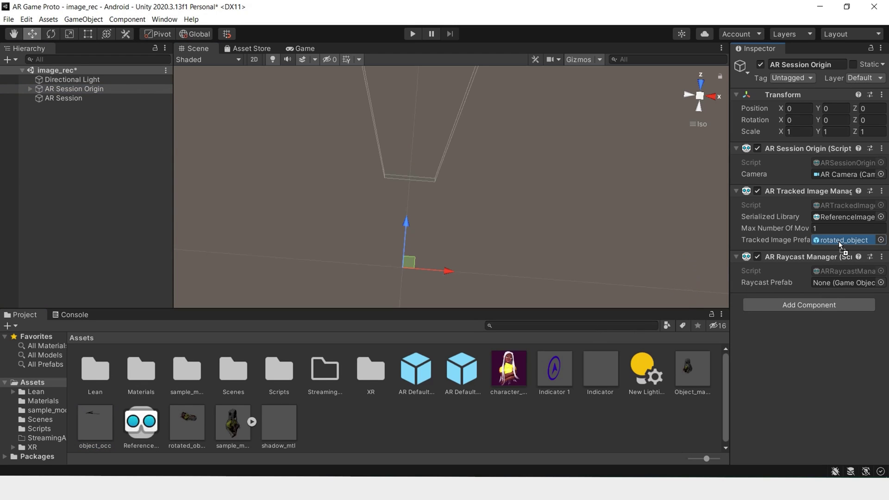